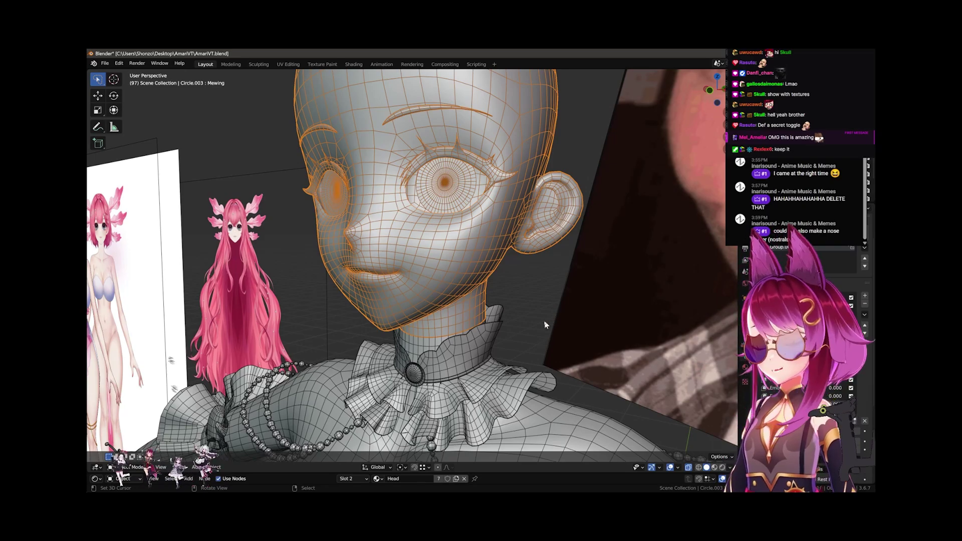
Step: Hide the wireframe overlay, face the head, and raise the Mewing shape key to preview it
middle_click_drag(599, 334, 600, 332)
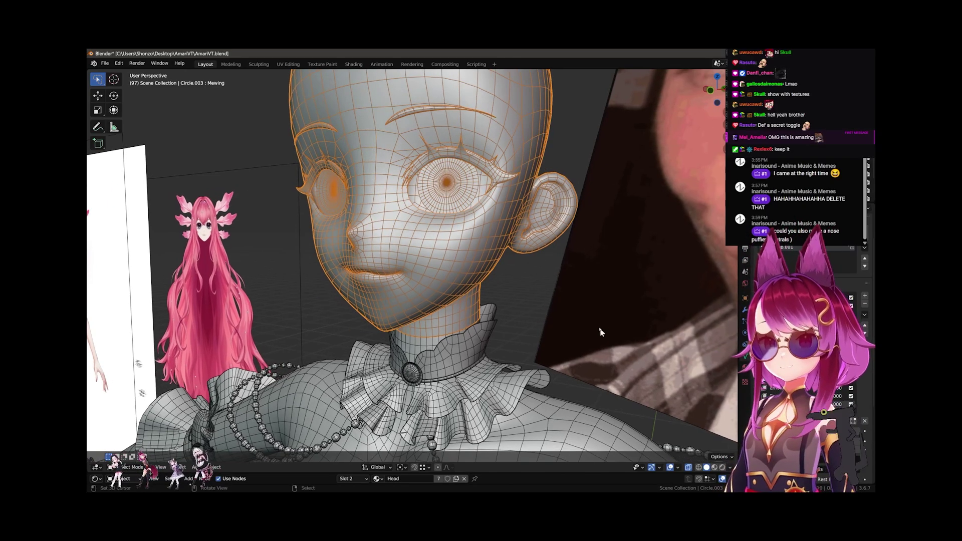
left_click(501, 284)
middle_click_drag(501, 290, 570, 322)
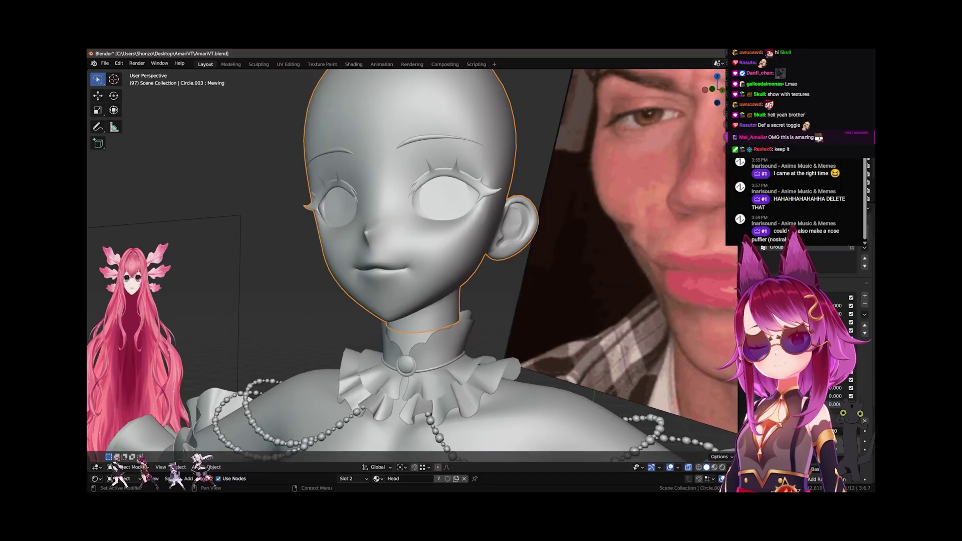
mouse_move(844, 430)
left_mouse_down()
mouse_move(862, 431)
mouse_move(827, 431)
left_mouse_up()
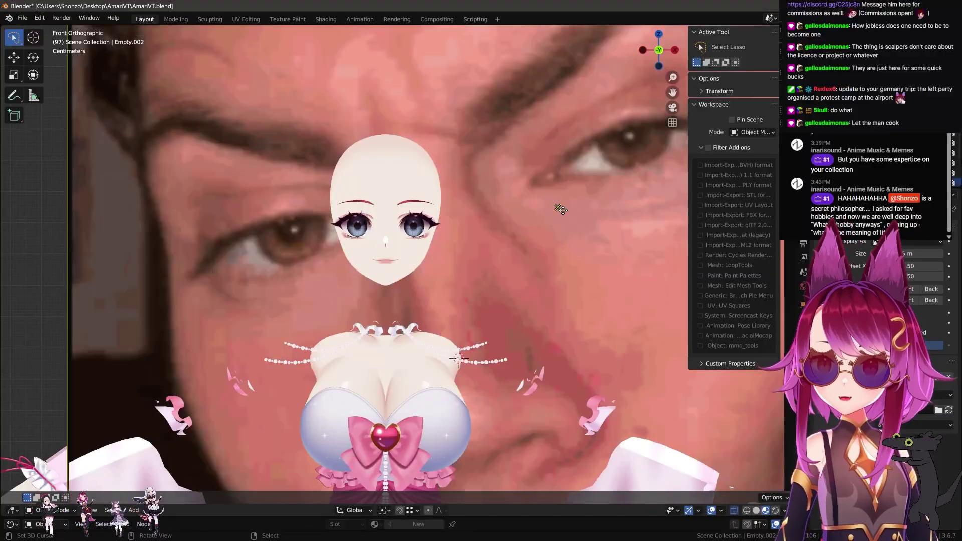
Step: Scale the face reference photo to 0.563 and tilt it about 20.7°
key("s")
left_click(541, 311)
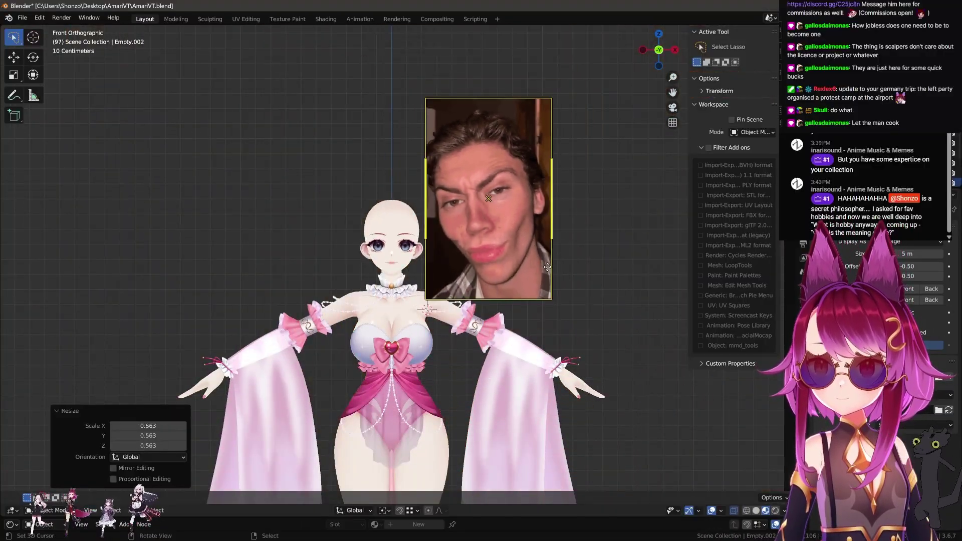
scroll(531, 266, "up", 4)
key("r")
key("Escape")
middle_click_drag(616, 322, 594, 351, "shift")
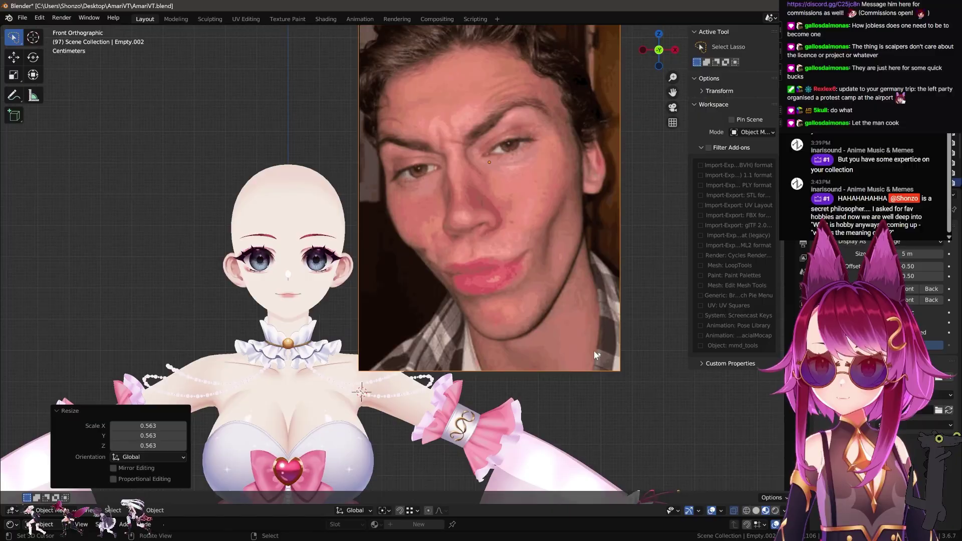
key("r")
left_click(548, 354)
Step: Move the reference photo beside the head and select the Circle.003 mesh
key("g")
scroll(482, 252, "up", 4)
scroll(482, 251, "down", 2)
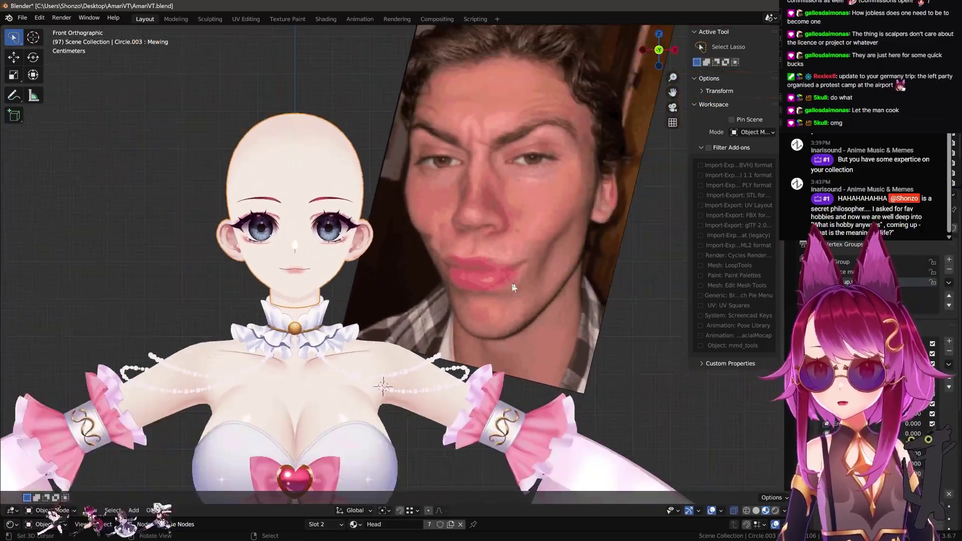
left_click(512, 282)
scroll(504, 264, "up", 1)
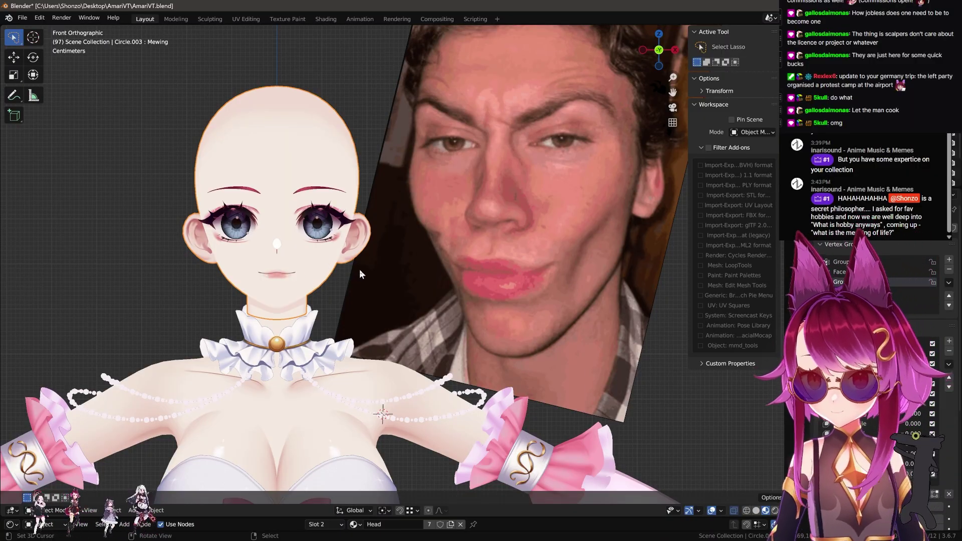
scroll(359, 269, "up", 2)
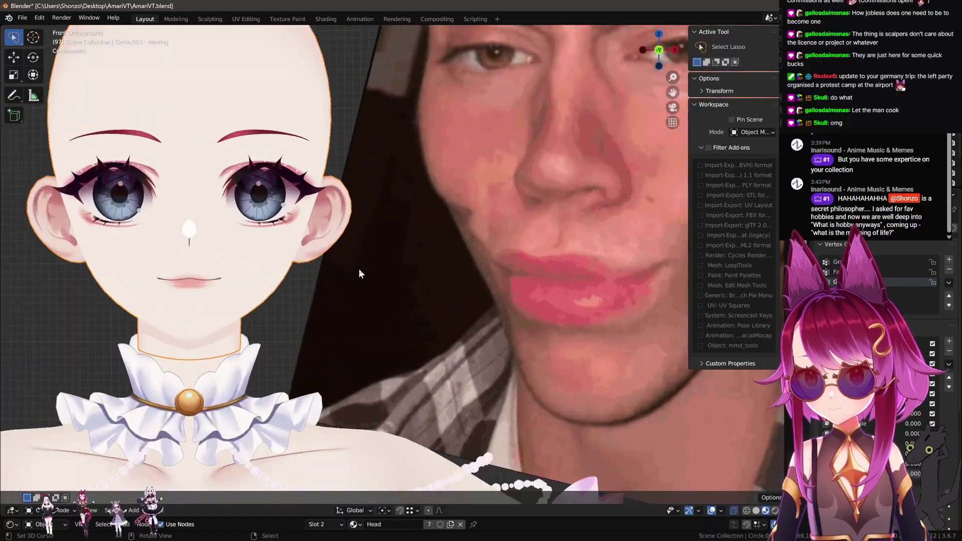
scroll(366, 273, "down", 2)
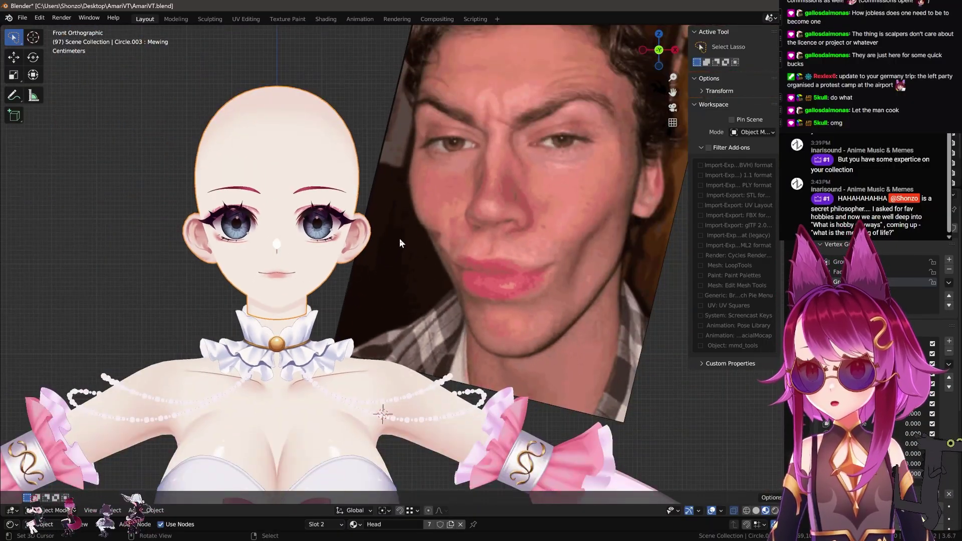
scroll(351, 246, "up", 2)
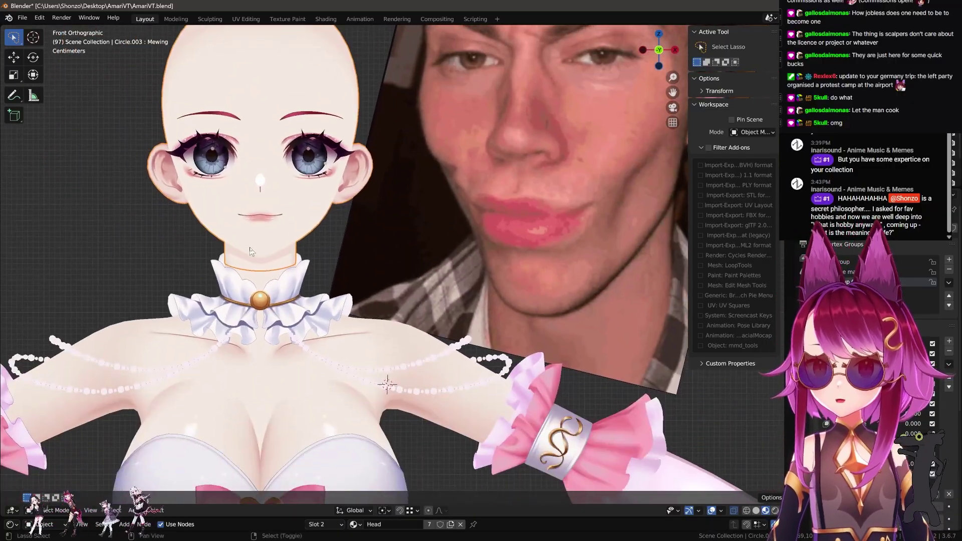
scroll(251, 261, "down", 3)
mouse_move(251, 262)
middle_mouse_down()
mouse_move(407, 292)
mouse_move(382, 297)
middle_mouse_up()
Step: Try a vertical proportional move on the head in Edit Mode, then cancel back to Object Mode
key("Tab")
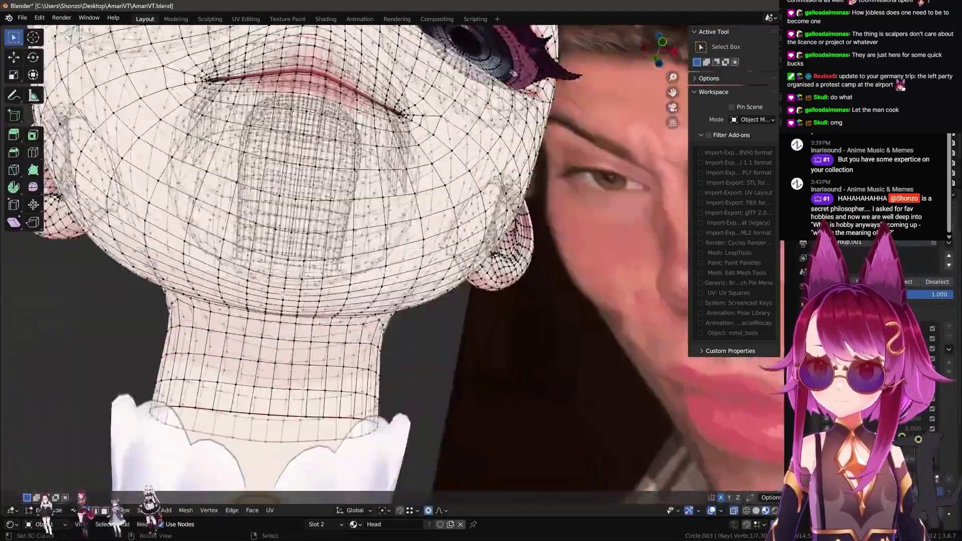
key("g")
key("z")
key("Escape")
key("Tab")
scroll(434, 301, "up", 3)
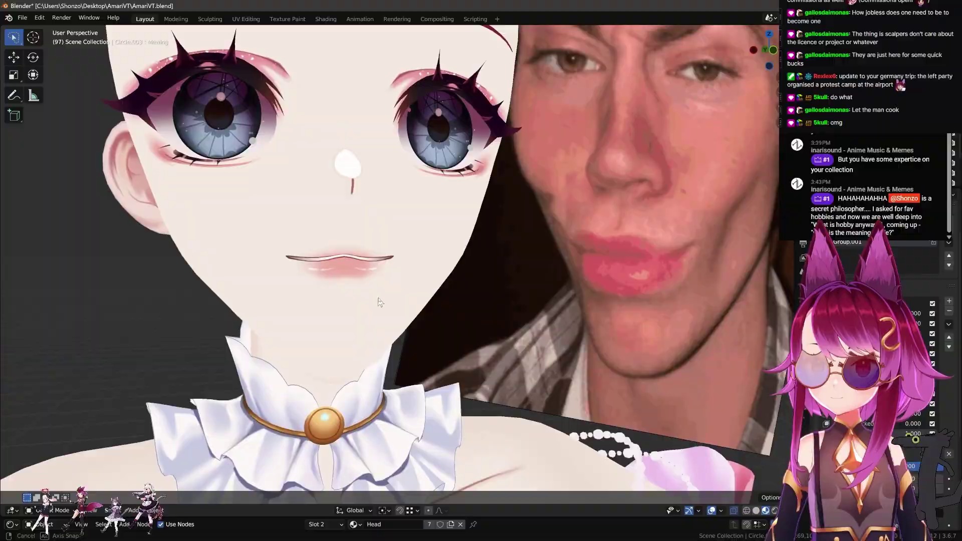
scroll(434, 320, "up", 4)
scroll(434, 320, "down", 4)
Step: Enter Sculpt Mode and start shaping the jawline with the Clay and Grab brushes
key("ctrl+Tab")
scroll(441, 301, "up", 3)
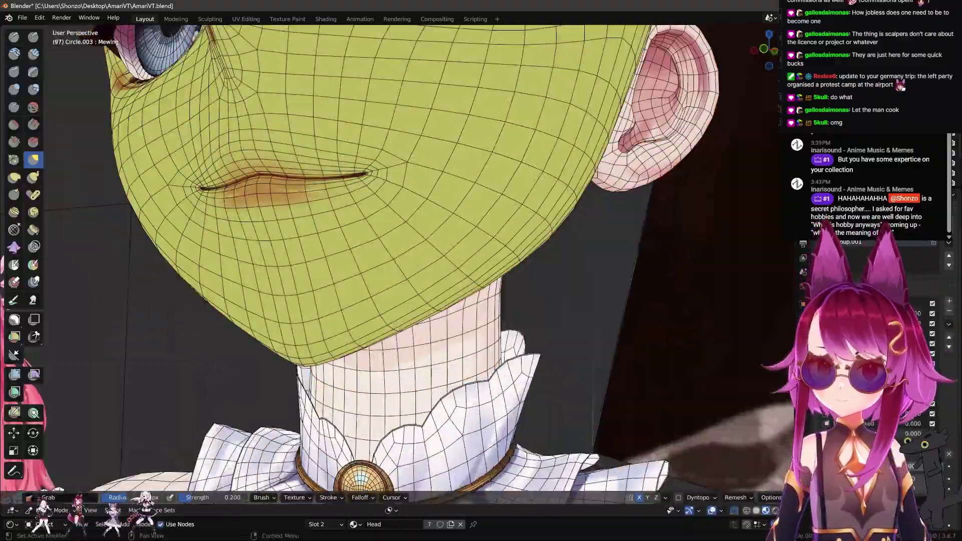
mouse_move(441, 300)
middle_mouse_down()
mouse_move(451, 269)
mouse_move(356, 232)
mouse_move(271, 300)
middle_mouse_up()
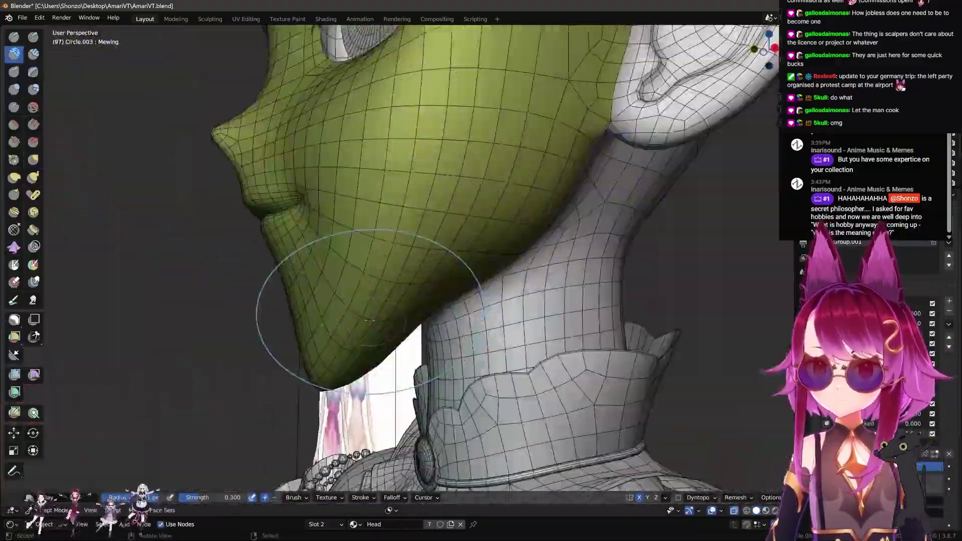
key("c")
middle_click_drag(341, 346, 323, 290)
key("g")
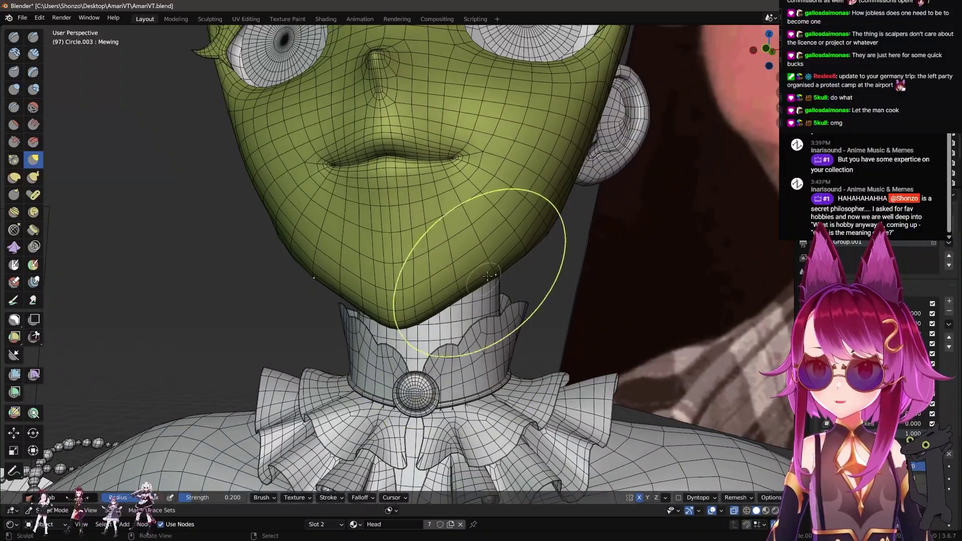
mouse_move(489, 267)
middle_mouse_down()
mouse_move(477, 216)
mouse_move(456, 224)
middle_mouse_up()
key("g")
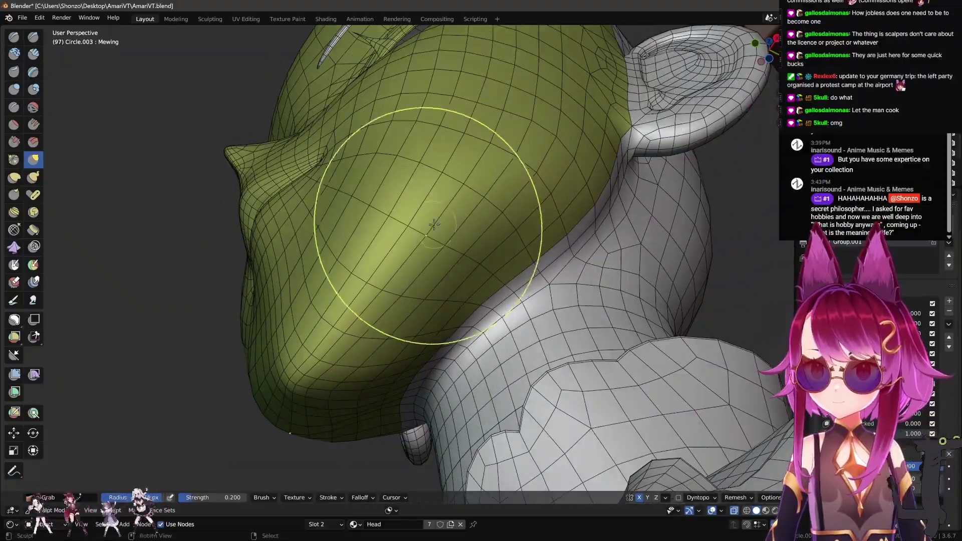
mouse_move(536, 168)
middle_mouse_down()
mouse_move(378, 339)
mouse_move(409, 424)
mouse_move(477, 403)
mouse_move(504, 214)
middle_mouse_up()
Step: Keep sharpening the jaw and chin, alternating Clay and Grab brushes
key("c")
key("g")
key("c")
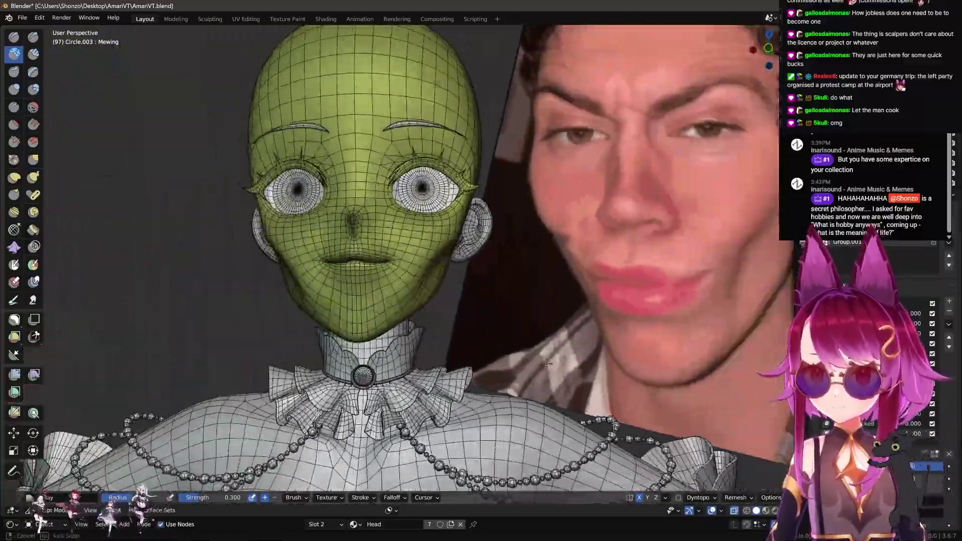
middle_click_drag(546, 364, 419, 289)
key("g")
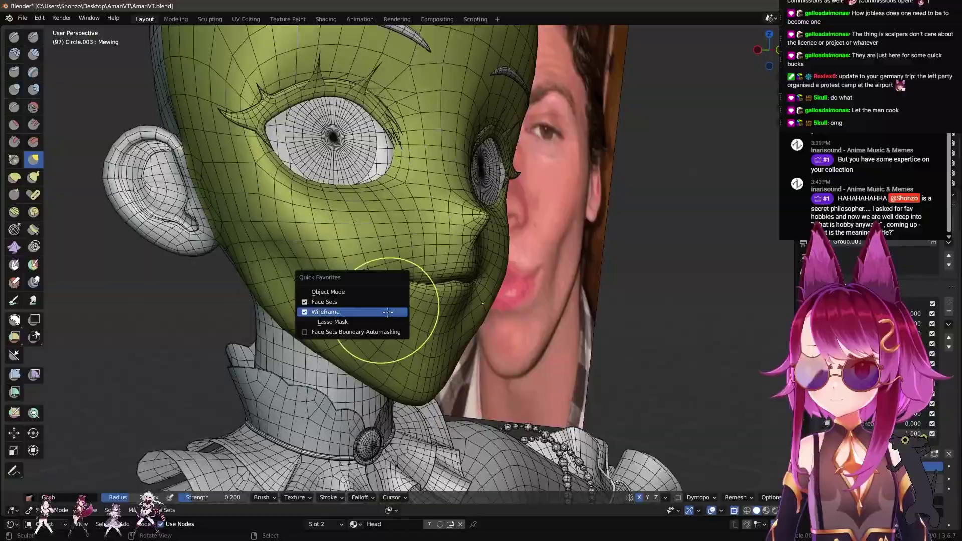
middle_click_drag(440, 359, 322, 224)
middle_click_drag(372, 256, 403, 223)
key("c")
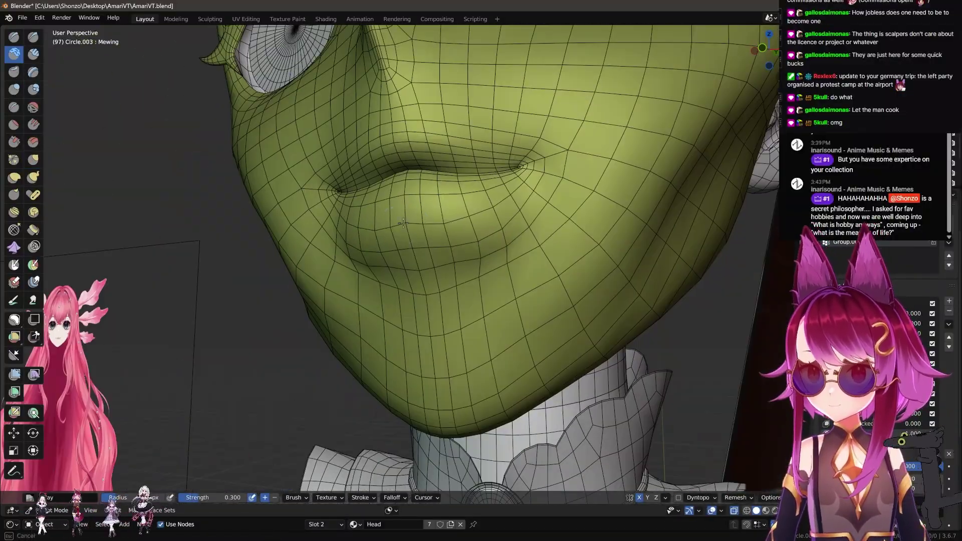
mouse_move(539, 208)
middle_mouse_down()
mouse_move(531, 216)
mouse_move(550, 198)
mouse_move(521, 250)
middle_mouse_up()
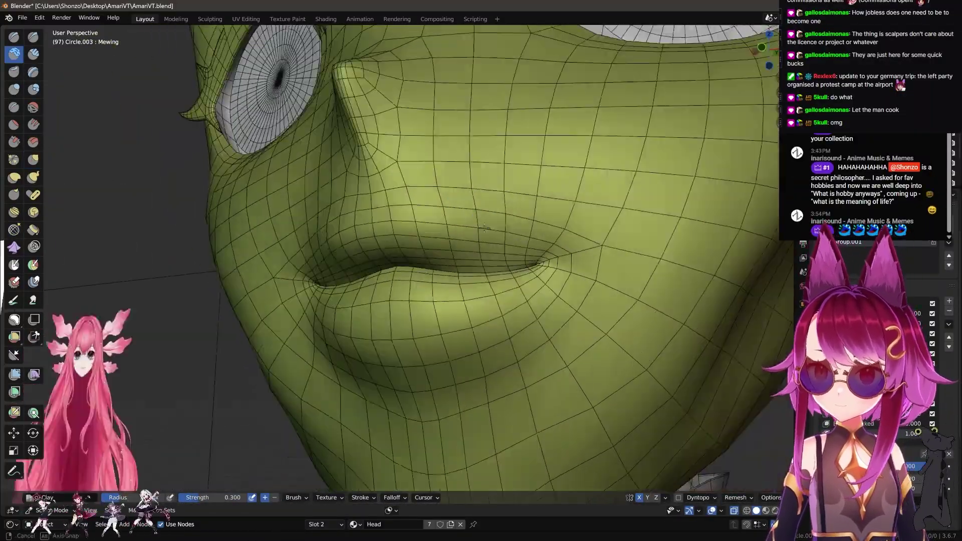
scroll(506, 351, "down", 5)
scroll(475, 369, "up", 3)
Step: Pull the lips and mouth corners fuller with the Grab brush
scroll(466, 351, "up", 3)
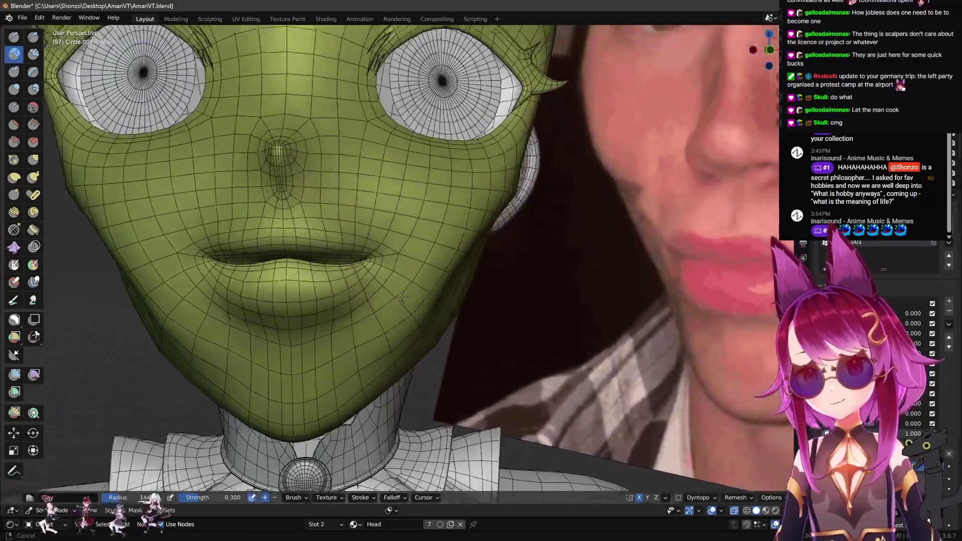
mouse_move(461, 341)
middle_mouse_down()
mouse_move(405, 288)
mouse_move(366, 282)
mouse_move(396, 287)
mouse_move(419, 253)
mouse_move(332, 232)
middle_mouse_up()
key("g")
scroll(333, 232, "up", 2)
scroll(332, 320, "up", 2)
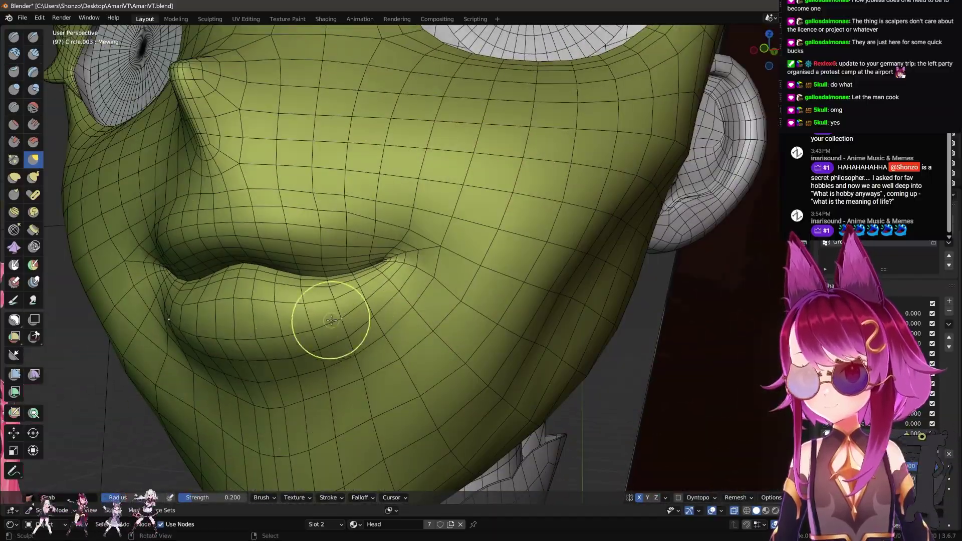
mouse_move(331, 320)
middle_mouse_down()
mouse_move(351, 291)
mouse_move(298, 246)
mouse_move(398, 296)
middle_mouse_up()
scroll(408, 365, "down", 3)
scroll(408, 365, "up", 3)
Step: In Edit Mode, blend 0.252 of the Blink shape into the Mewing key
key("Tab")
scroll(397, 296, "down", 4)
scroll(523, 347, "up", 2)
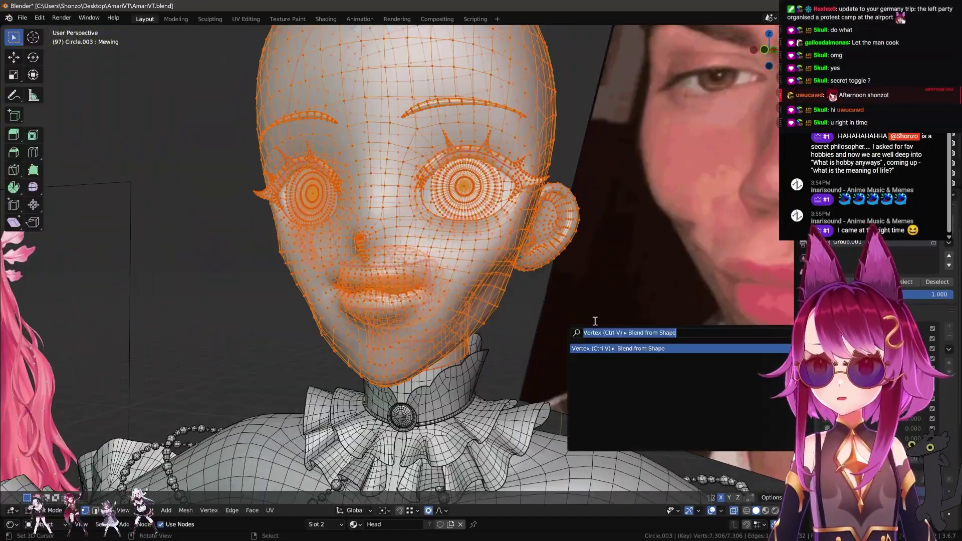
left_click(645, 348)
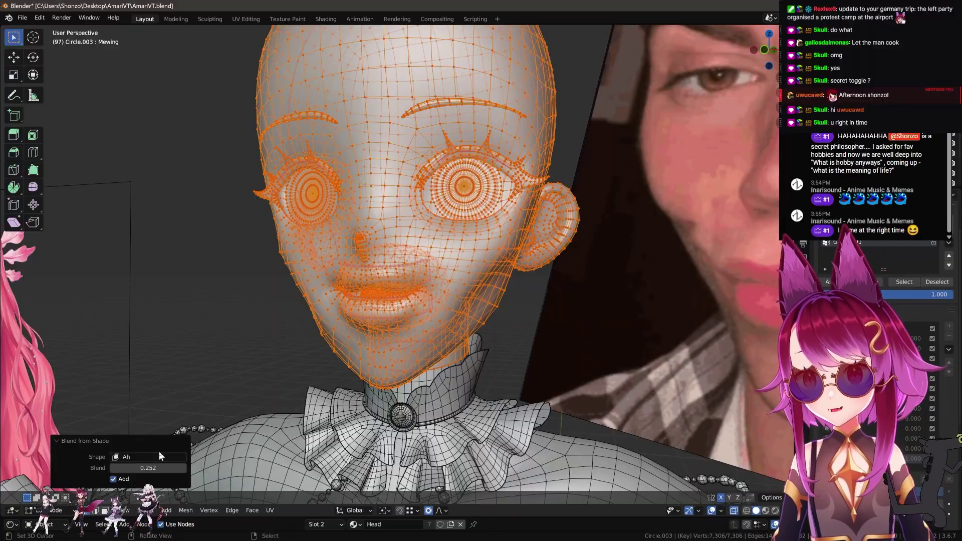
left_click(158, 455)
left_click(146, 364)
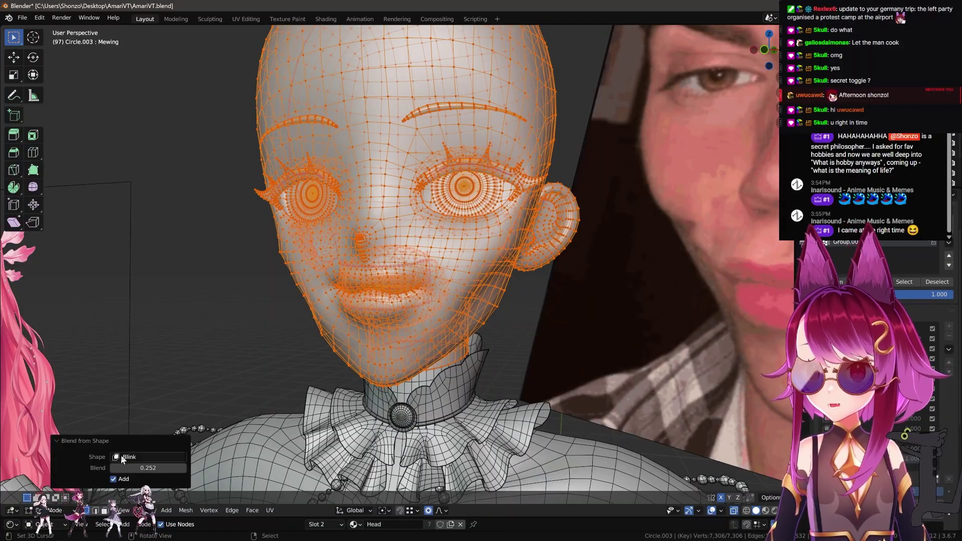
key("Tab")
scroll(499, 301, "down", 3)
Step: Enter Edit Mode and frame the face front-on to work on the brows
middle_click_drag(516, 317, 485, 341)
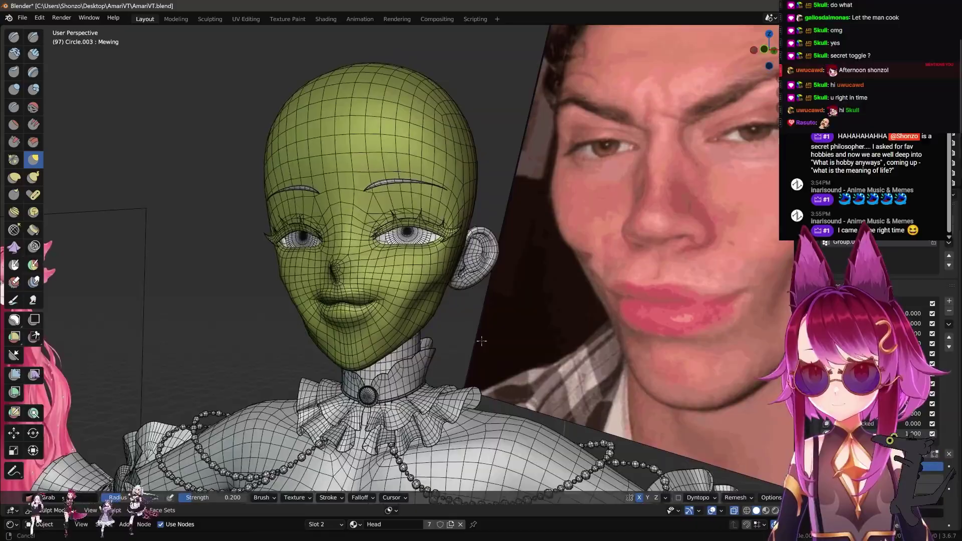
scroll(458, 294, "up", 3)
scroll(484, 386, "up", 3)
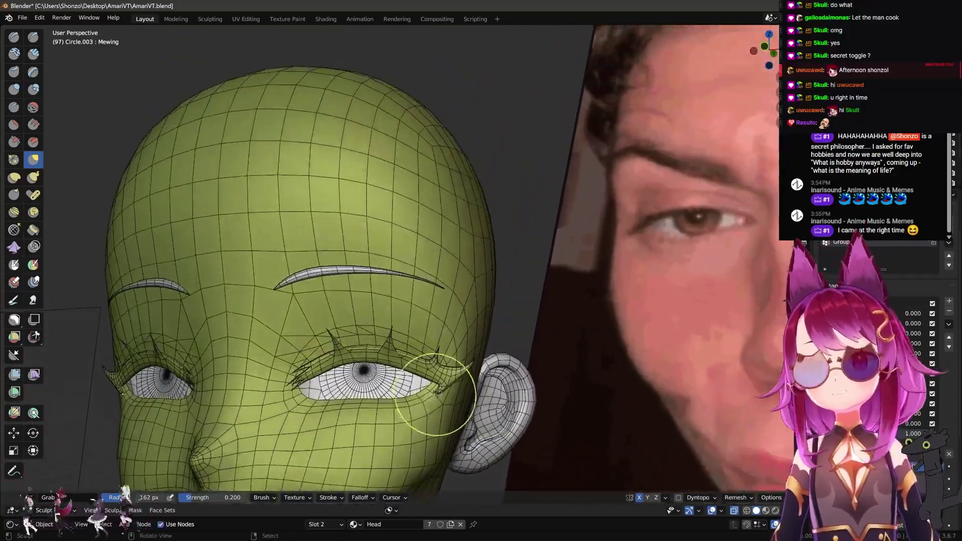
key("Tab")
scroll(428, 293, "up", 2)
middle_click_drag(431, 285, 268, 238)
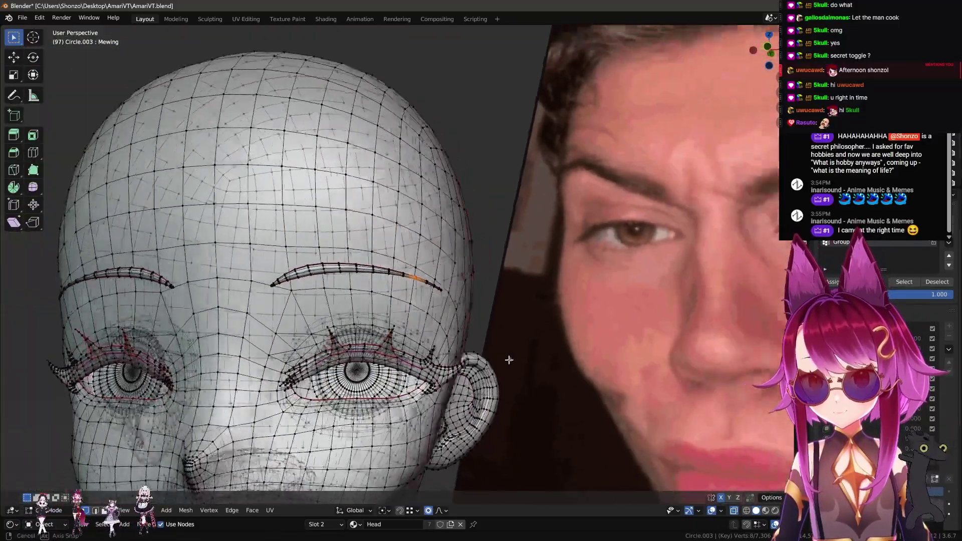
scroll(268, 239, "up", 2)
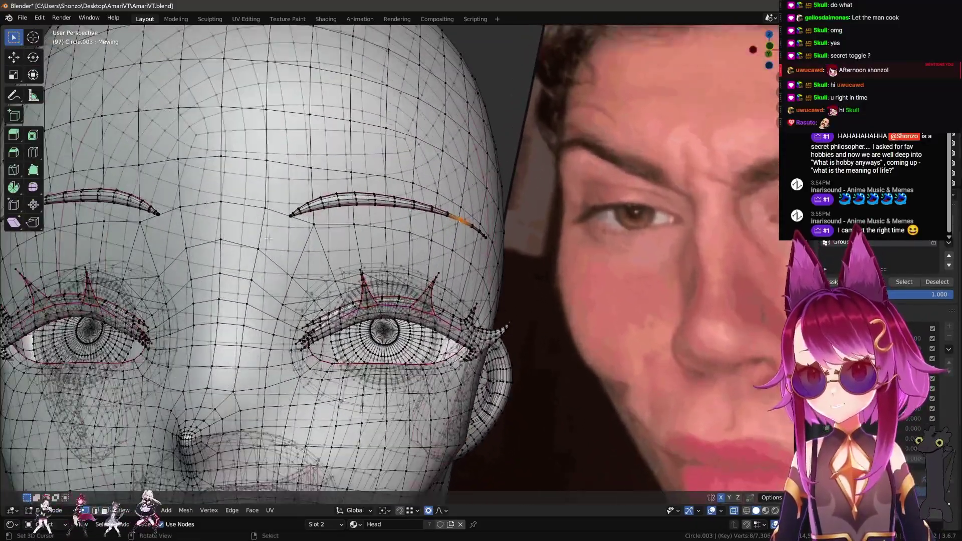
scroll(289, 216, "up", 3)
Step: Move the eyebrow vertices into a steeper slant, deselect all, and return to Sculpt Mode
key("g")
left_click(290, 216)
scroll(290, 216, "down", 3)
middle_click_drag(289, 217, 351, 251)
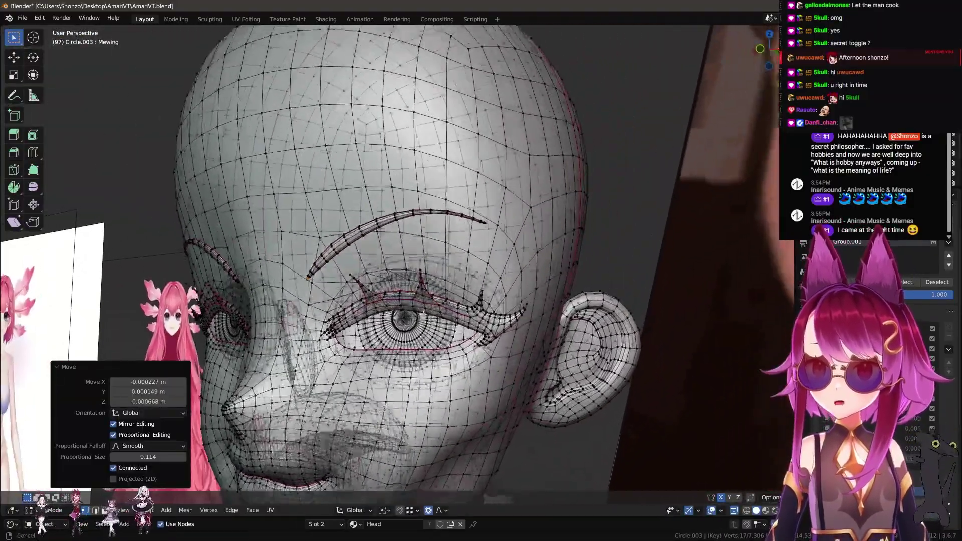
scroll(508, 207, "up", 3)
key("alt+a")
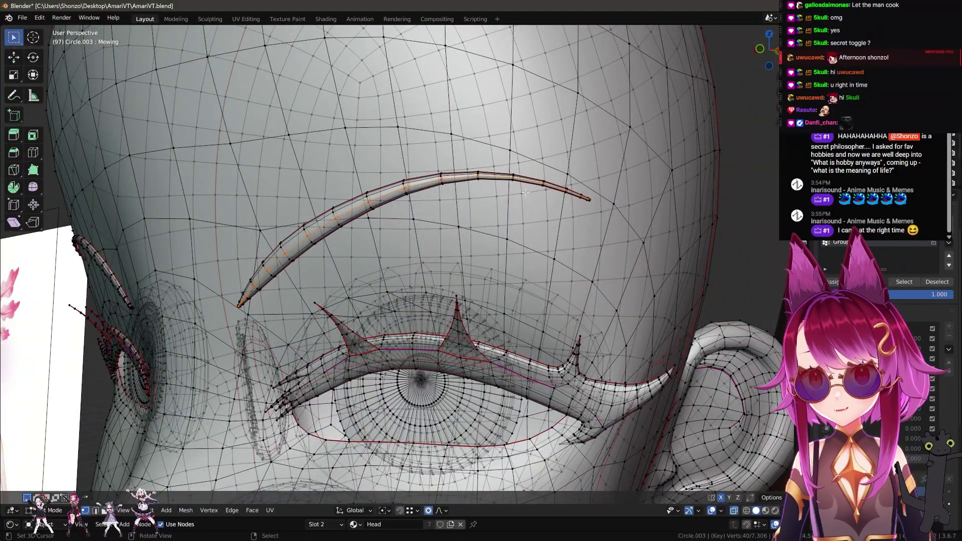
scroll(546, 275, "down", 5)
key("ctrl+Tab")
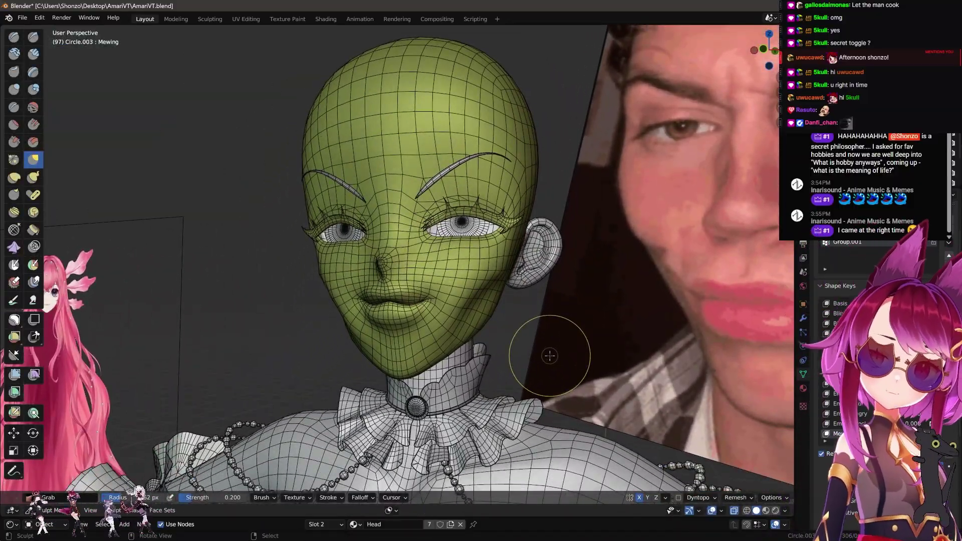
Step: Uncheck Wireframe in Quick Favorites and switch the head from Sculpt Mode to Object Mode
mouse_move(561, 341)
middle_mouse_down()
mouse_move(534, 354)
mouse_move(551, 371)
middle_mouse_up()
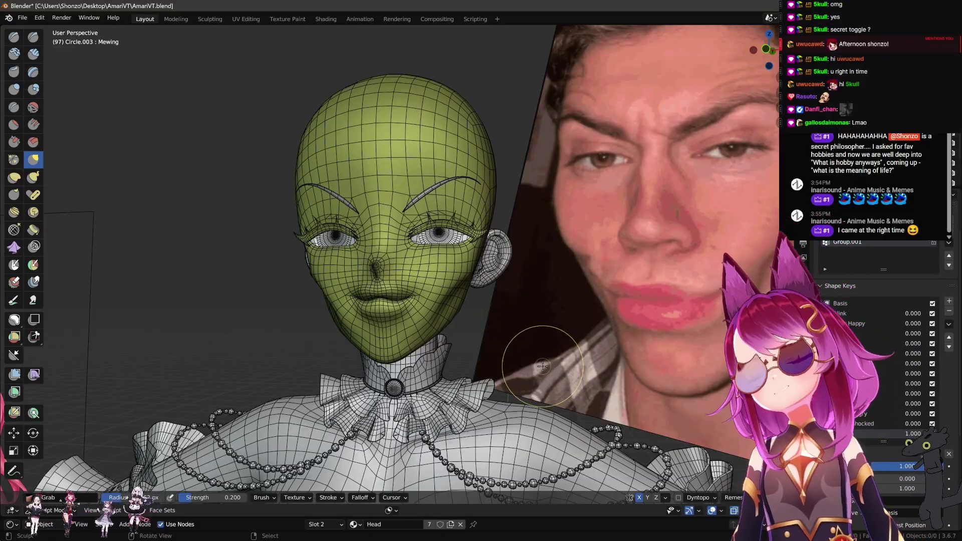
scroll(515, 338, "up", 3)
scroll(501, 325, "up", 1)
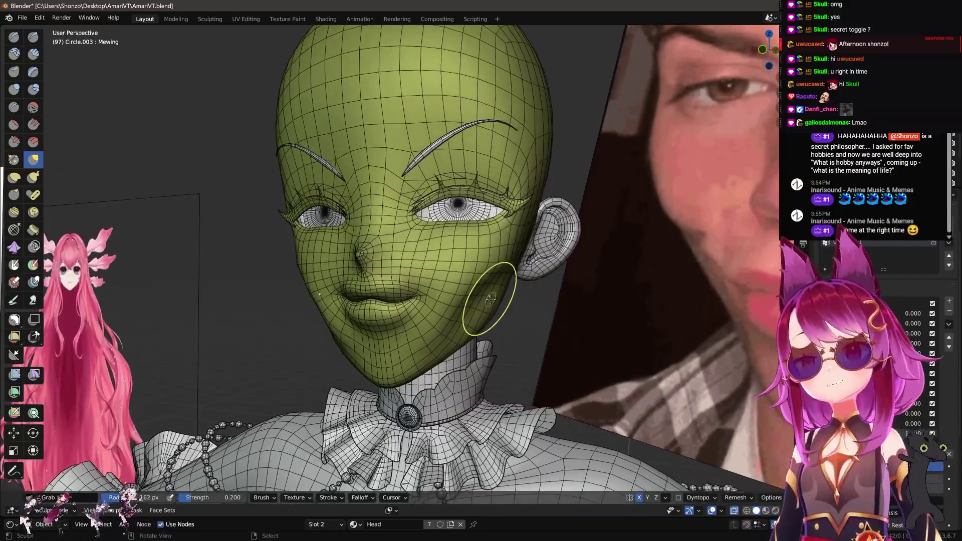
right_click(481, 306)
left_click(478, 303)
scroll(488, 311, "down", 3)
key("q")
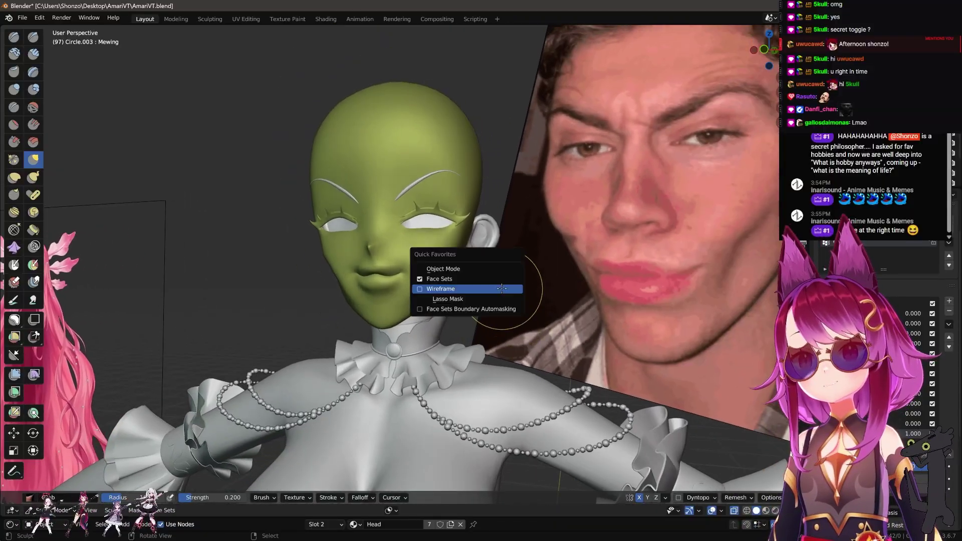
left_click(485, 268)
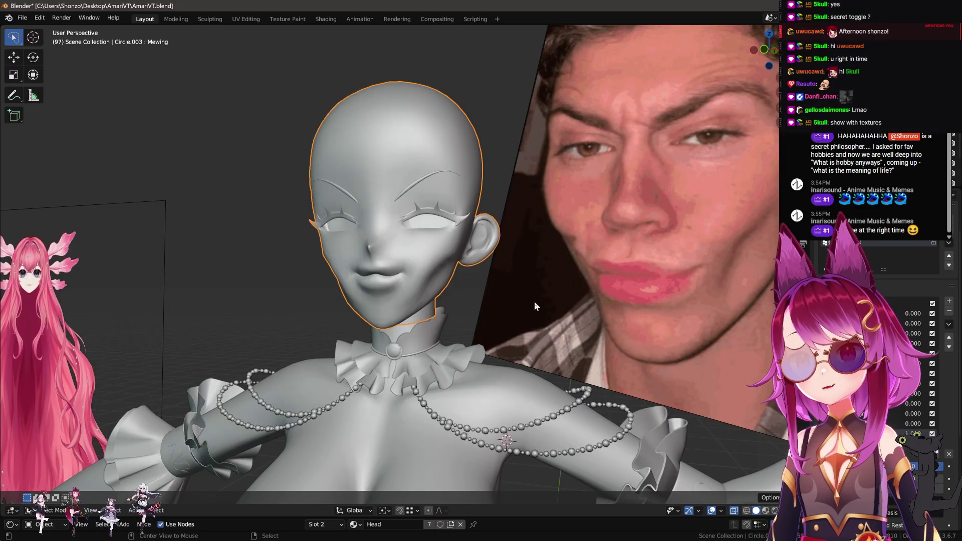
Step: Show the textured character in Material Preview, framed on the mouth
key("z")
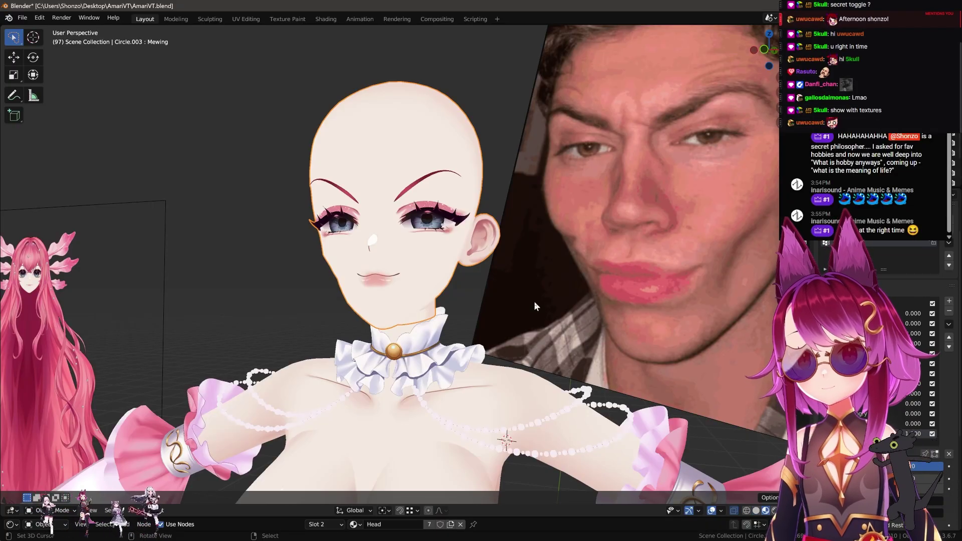
scroll(486, 287, "up", 4)
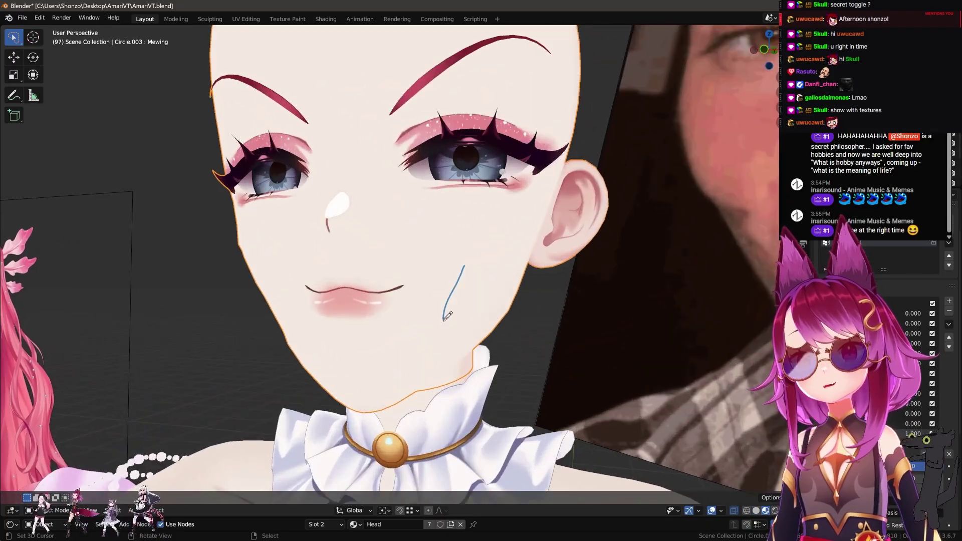
scroll(442, 322, "down", 5)
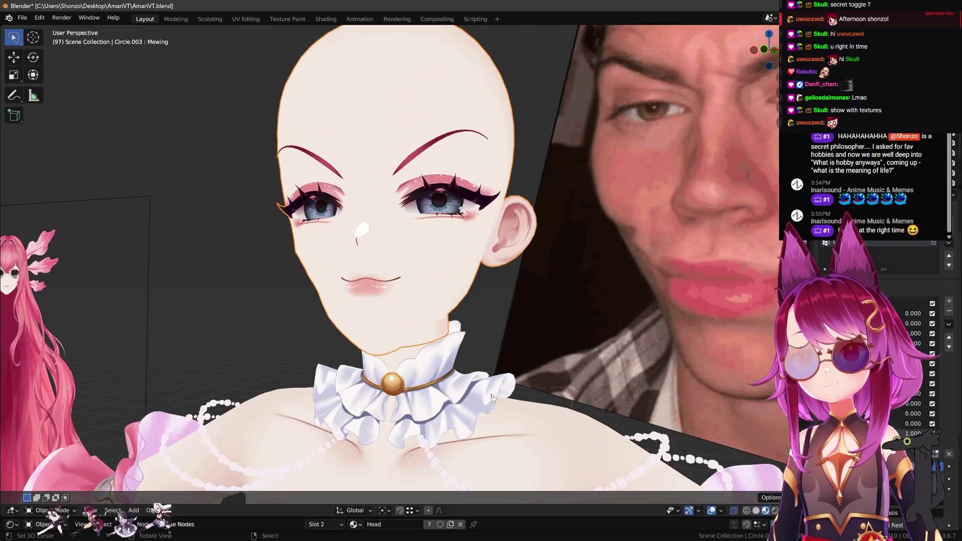
middle_click_drag(442, 322, 503, 377)
scroll(502, 378, "up", 2)
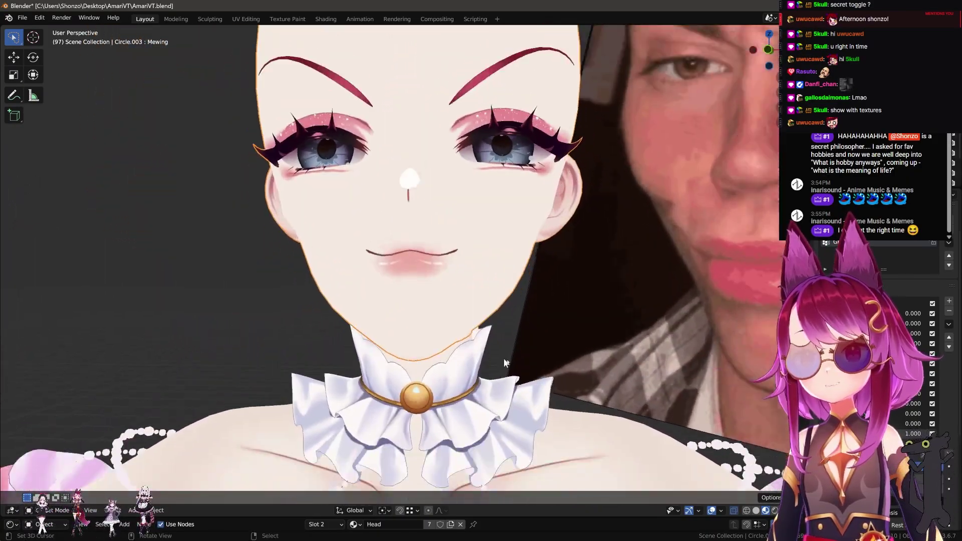
scroll(419, 282, "up", 4)
Step: Re-enable the wireframe overlay and return the head to Sculpt Mode
left_click(418, 289)
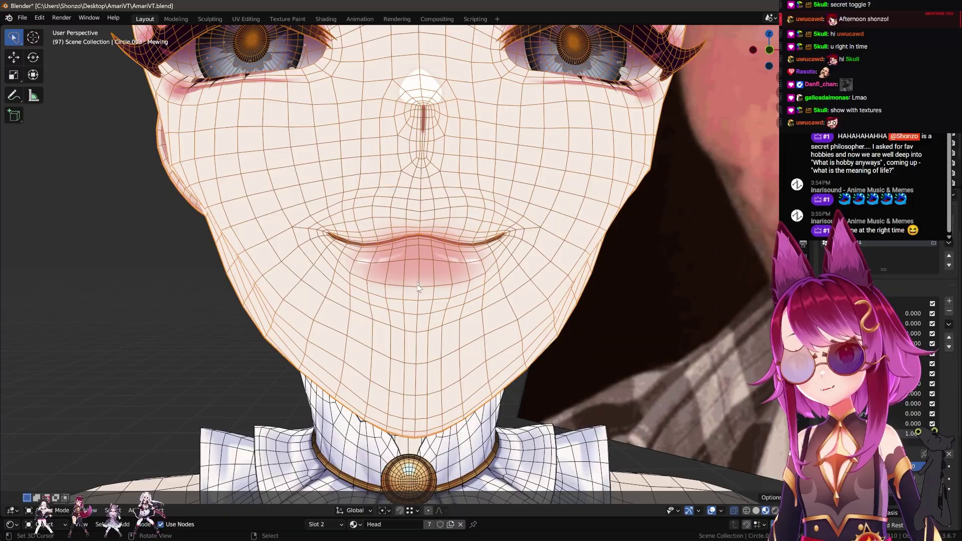
left_click(366, 243)
scroll(461, 292, "up", 3)
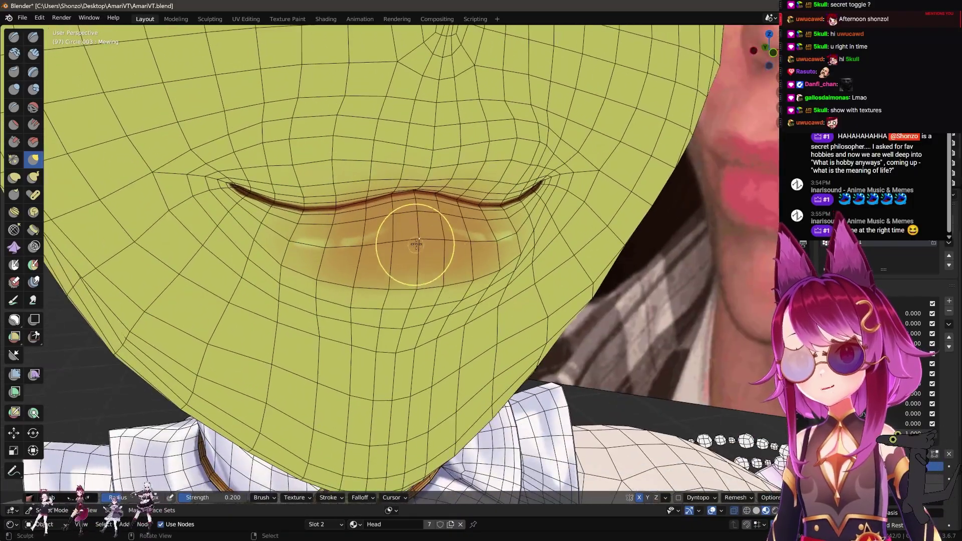
Step: Pull the lips outward into a pout with Grab, then switch to the Clay brush at 0.300 strength
mouse_move(350, 263)
middle_mouse_down()
mouse_move(368, 256)
mouse_move(306, 280)
middle_mouse_up()
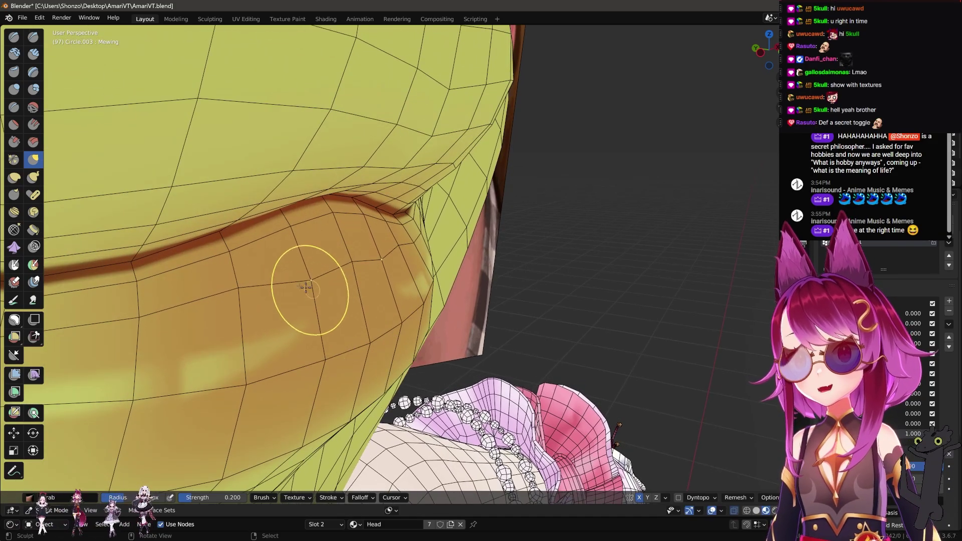
mouse_move(355, 273)
middle_mouse_down()
mouse_move(483, 369)
mouse_move(393, 224)
mouse_move(441, 293)
middle_mouse_up()
mouse_move(520, 294)
middle_mouse_down()
mouse_move(484, 341)
mouse_move(425, 261)
mouse_move(490, 275)
mouse_move(421, 286)
middle_mouse_up()
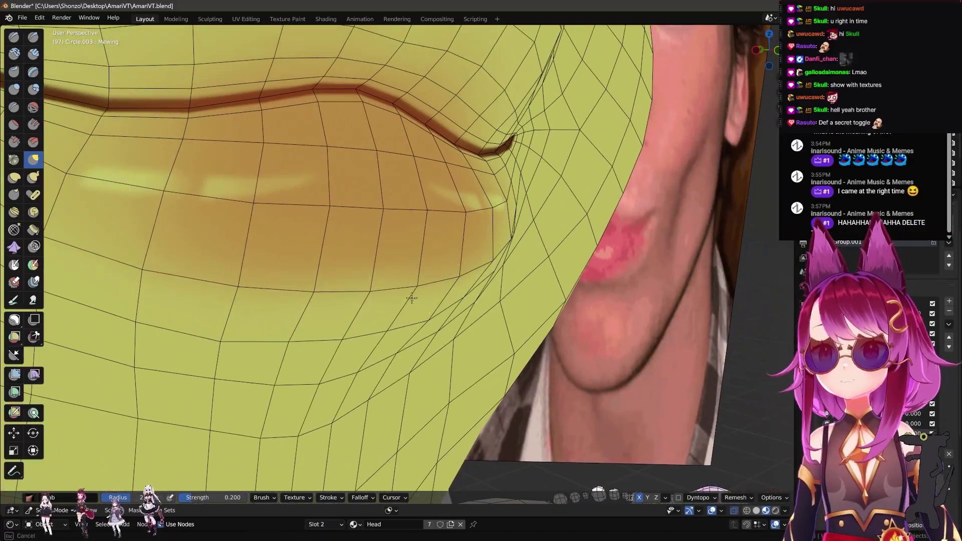
mouse_move(423, 237)
middle_mouse_down()
mouse_move(381, 251)
mouse_move(451, 262)
mouse_move(408, 329)
mouse_move(391, 280)
mouse_move(424, 274)
middle_mouse_up()
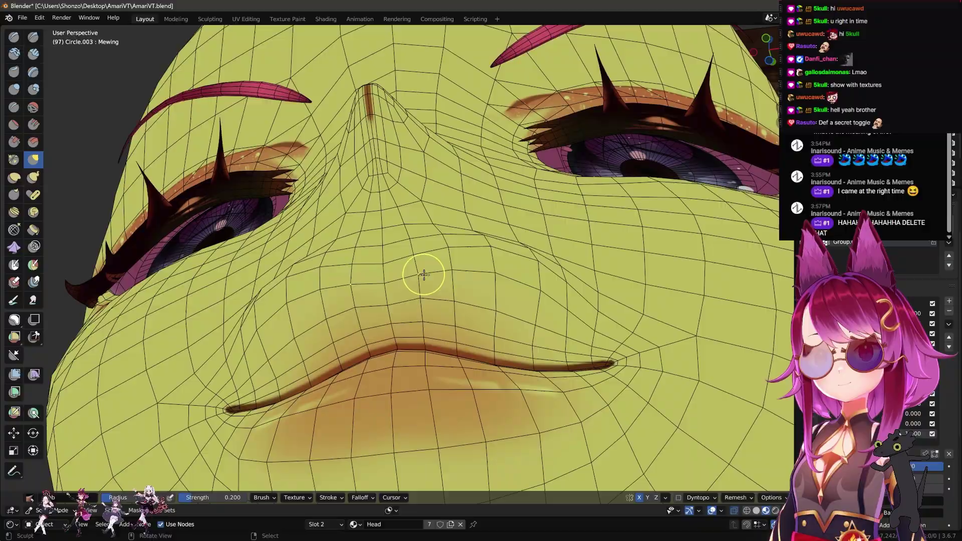
mouse_move(538, 336)
middle_mouse_down()
mouse_move(492, 391)
mouse_move(471, 381)
middle_mouse_up()
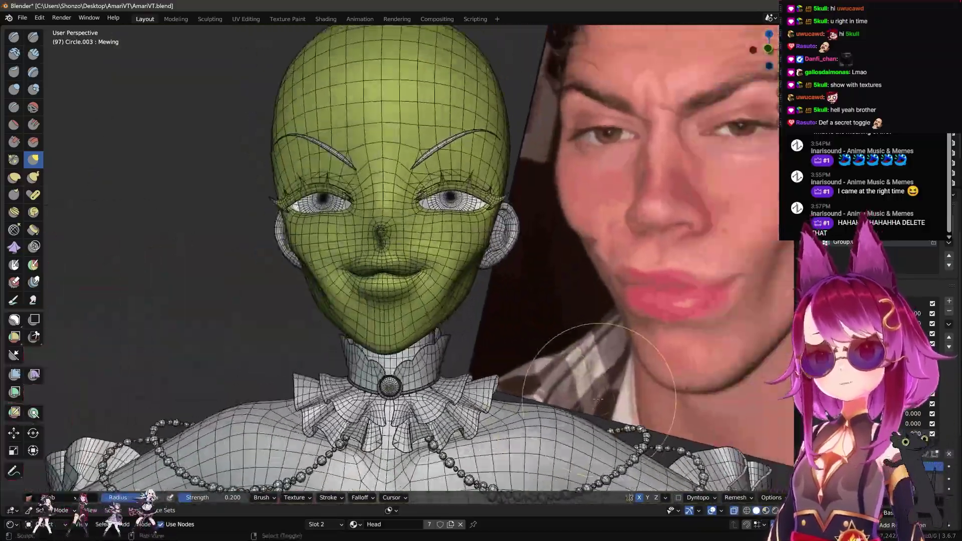
middle_click_drag(597, 399, 536, 427)
key("c")
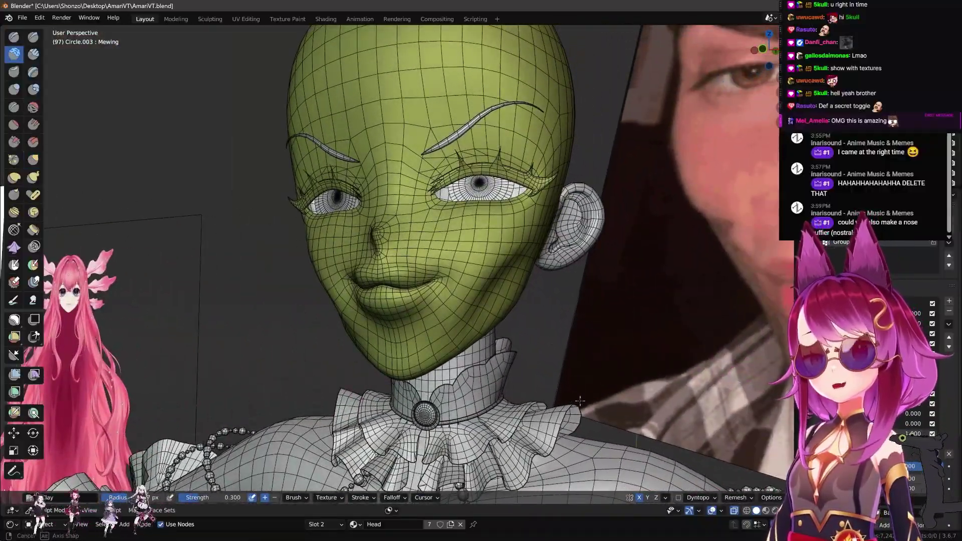
middle_click_drag(580, 401, 583, 412)
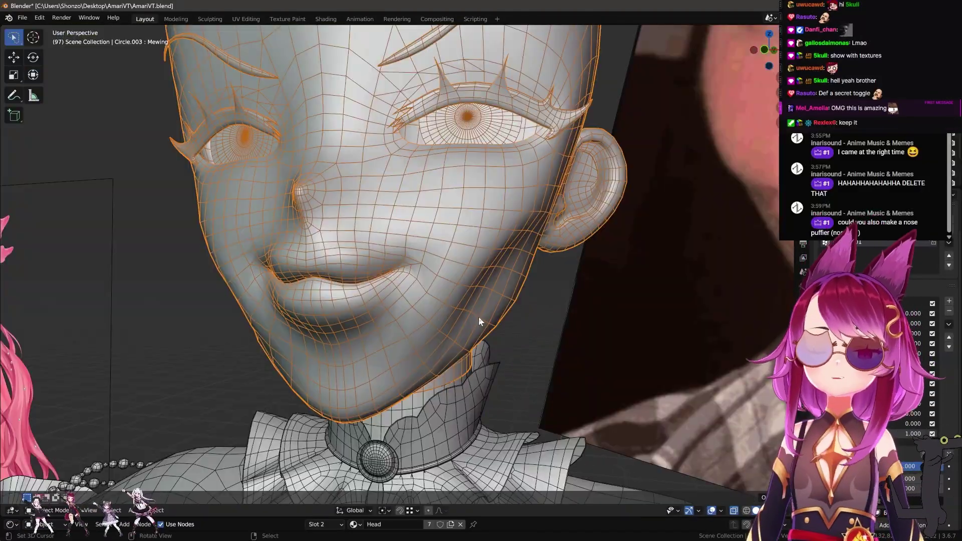
Step: Orbit to a front view, then disable Wireframe and hide the eyes in Quick Favorites
middle_click_drag(482, 296, 527, 384)
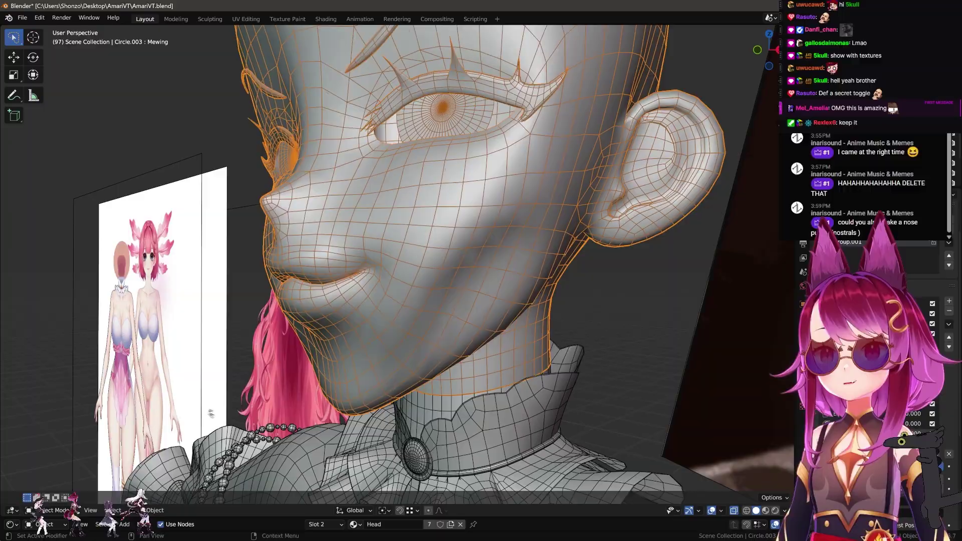
scroll(466, 312, "down", 3)
middle_click_drag(466, 311, 377, 224)
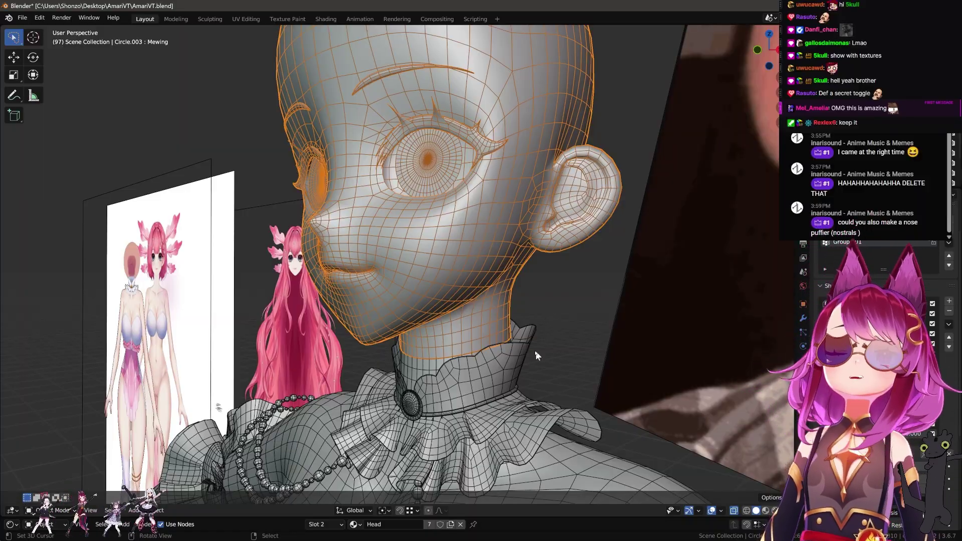
middle_click_drag(548, 305, 545, 354)
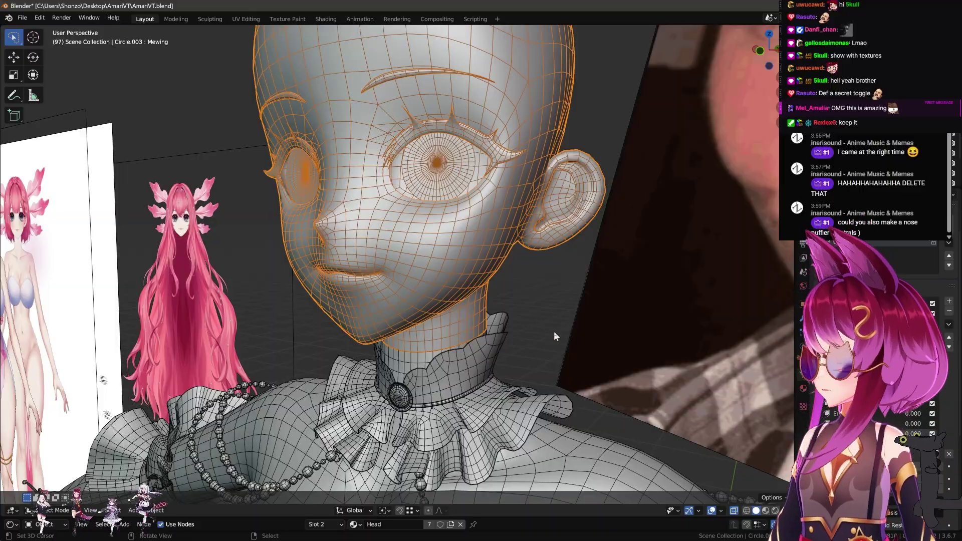
mouse_move(623, 341)
middle_mouse_down()
mouse_move(548, 291)
mouse_move(531, 310)
middle_mouse_up()
left_click(506, 286)
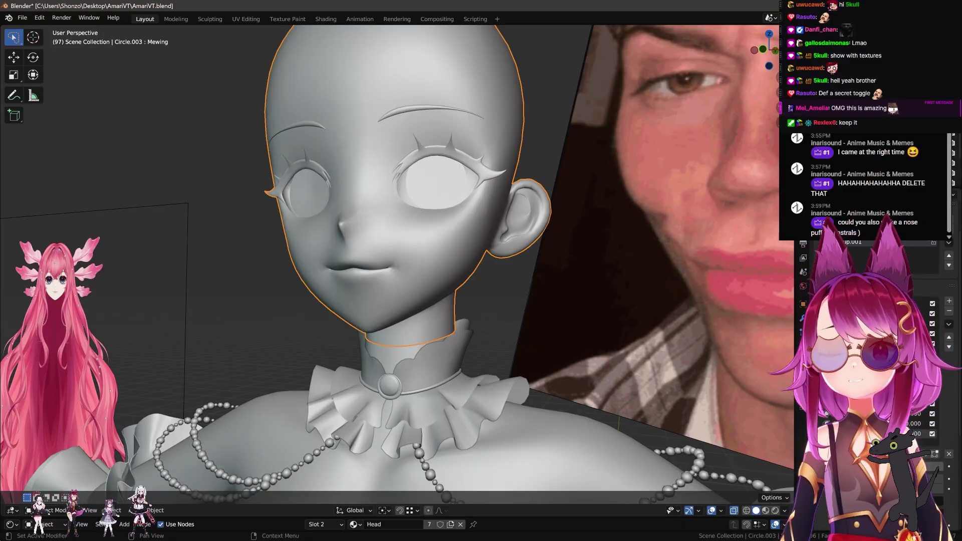
Step: Toggle the Mewing shape key on and off, then enter Edit Mode facing the jaw
left_click(932, 433)
left_click(932, 433)
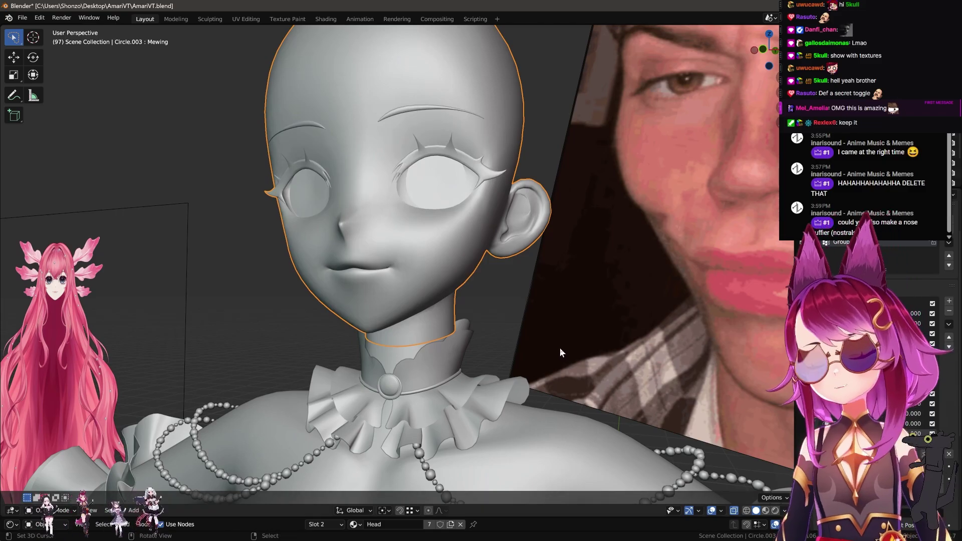
scroll(453, 275, "up", 1)
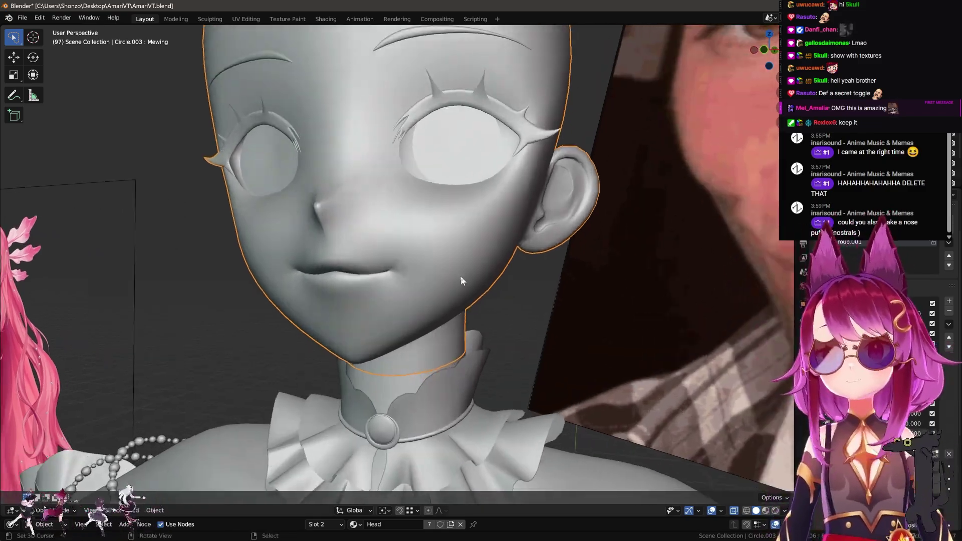
key("Tab")
scroll(454, 279, "up", 5)
scroll(508, 307, "up", 2)
mouse_move(509, 307)
middle_mouse_down()
mouse_move(502, 303)
mouse_move(515, 279)
mouse_move(441, 359)
middle_mouse_up()
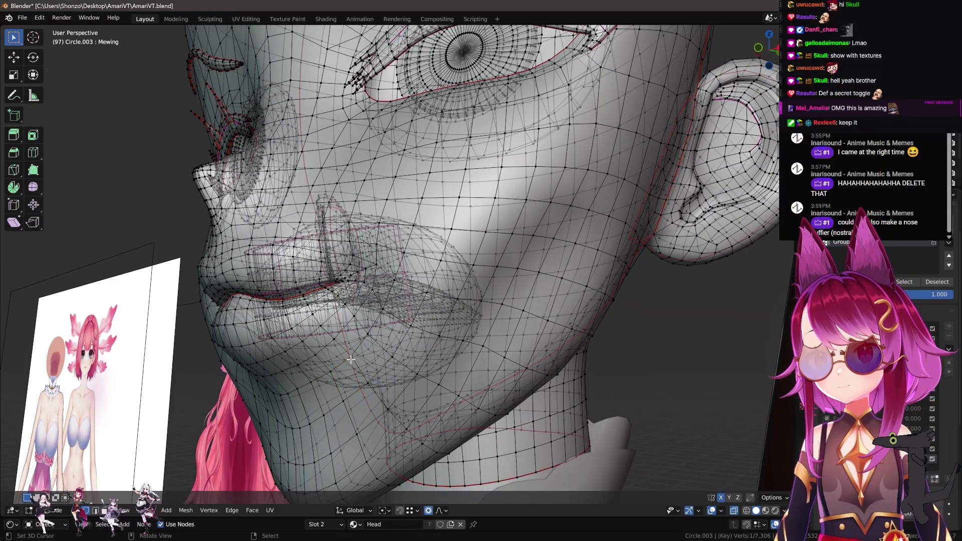
middle_click_drag(351, 360, 475, 342)
mouse_move(489, 399)
middle_mouse_down()
mouse_move(431, 190)
mouse_move(410, 336)
middle_mouse_up()
Step: Select a shortest path along the jawline, grow it, and mirror it to both sides
left_click(424, 185, "ctrl")
left_click(431, 185)
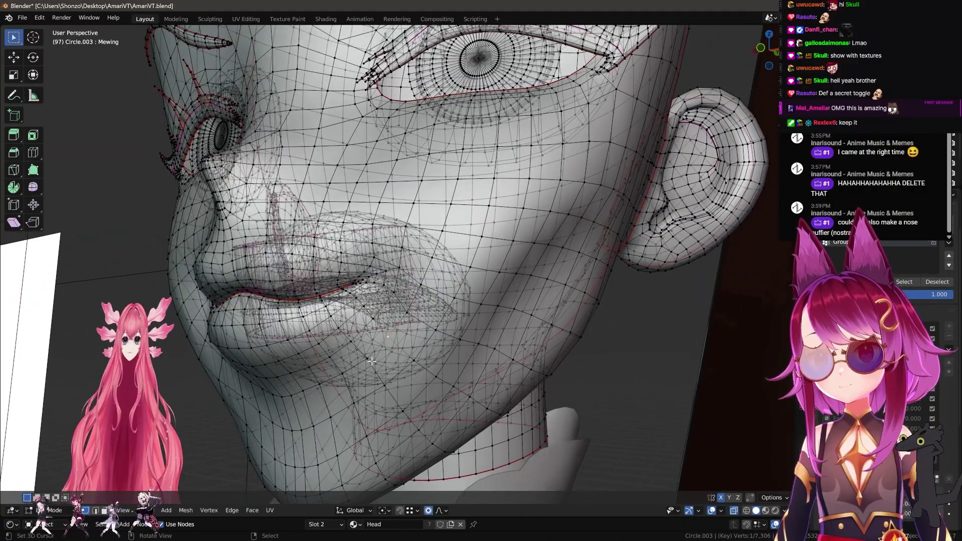
left_click(370, 361, "ctrl")
mouse_move(370, 362)
middle_mouse_down()
mouse_move(555, 156)
mouse_move(501, 275)
mouse_move(566, 340)
middle_mouse_up()
key("ctrl+KP_Add")
key("ctrl+KP_Add")
key("ctrl+KP_Add")
key("F3")
left_click(566, 340)
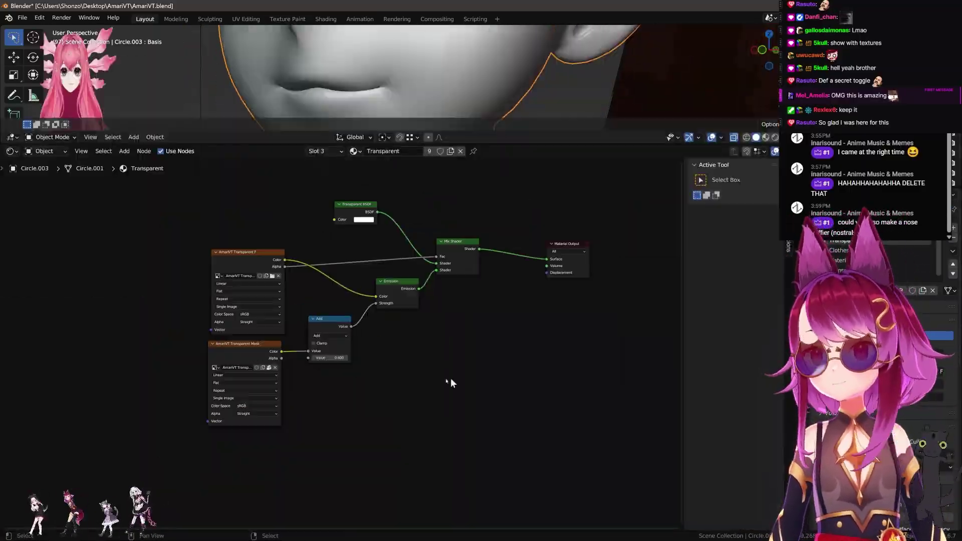
Step: Open the Transparent material's shader nodes and switch to the Texture Paint workspace
left_click(254, 280)
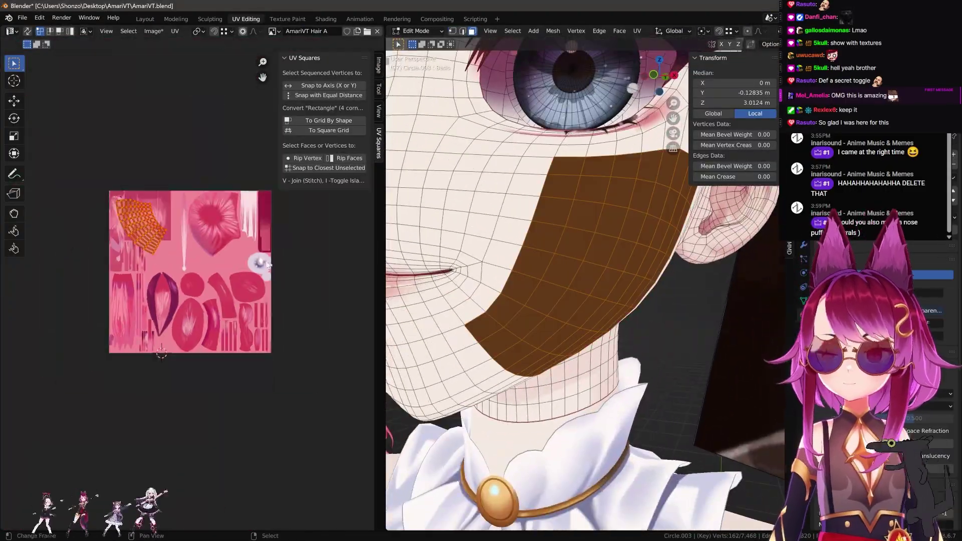
left_click(288, 19)
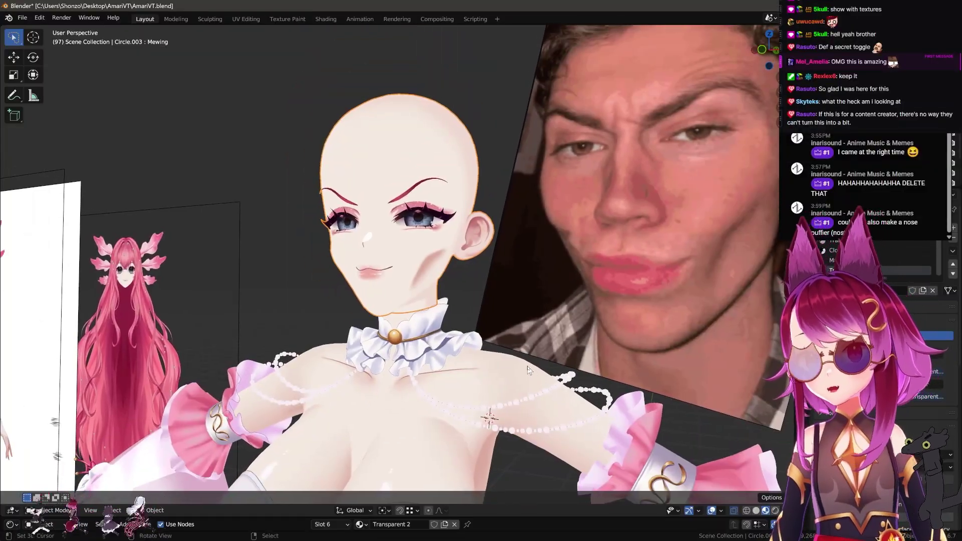
middle_click_drag(527, 370, 534, 371)
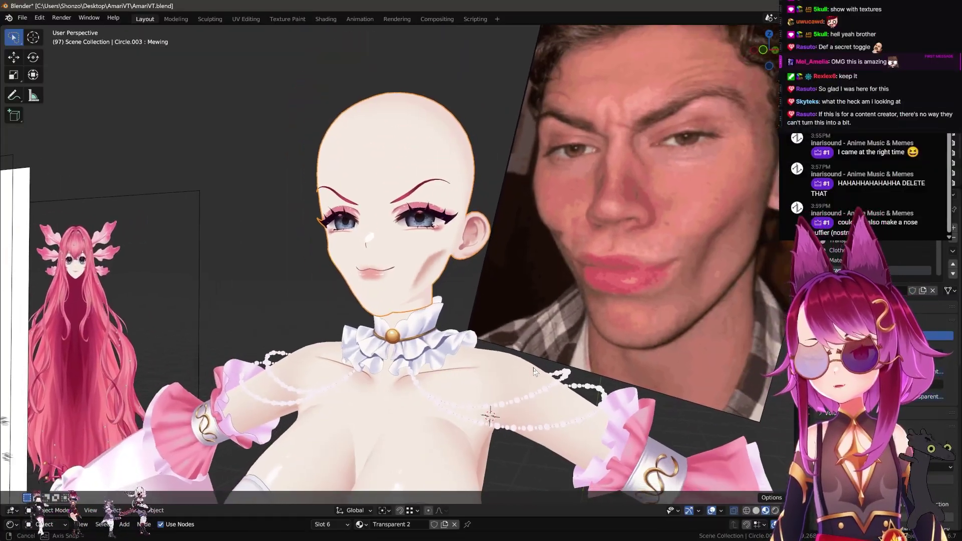
scroll(531, 330, "up", 3)
key("alt+h")
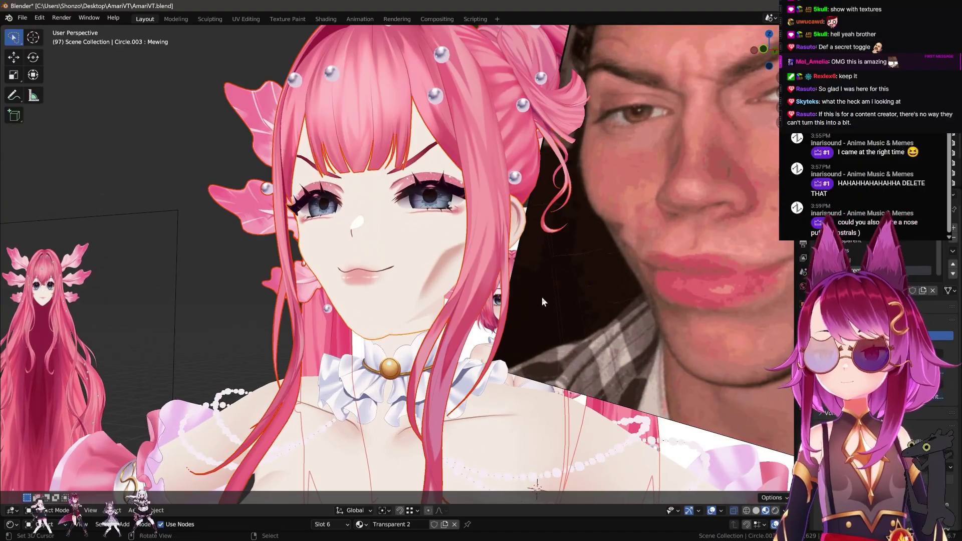
scroll(542, 302, "down", 5)
mouse_move(508, 311)
middle_mouse_down()
mouse_move(549, 321)
mouse_move(514, 321)
middle_mouse_up()
scroll(497, 322, "up", 2)
left_click(474, 301)
key("h")
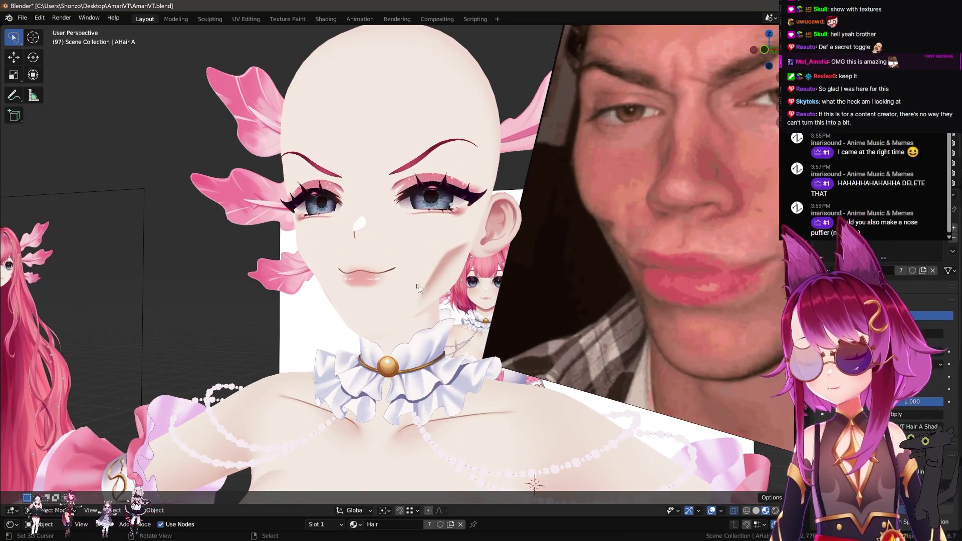
mouse_move(417, 288)
middle_mouse_down()
mouse_move(415, 307)
mouse_move(391, 305)
middle_mouse_up()
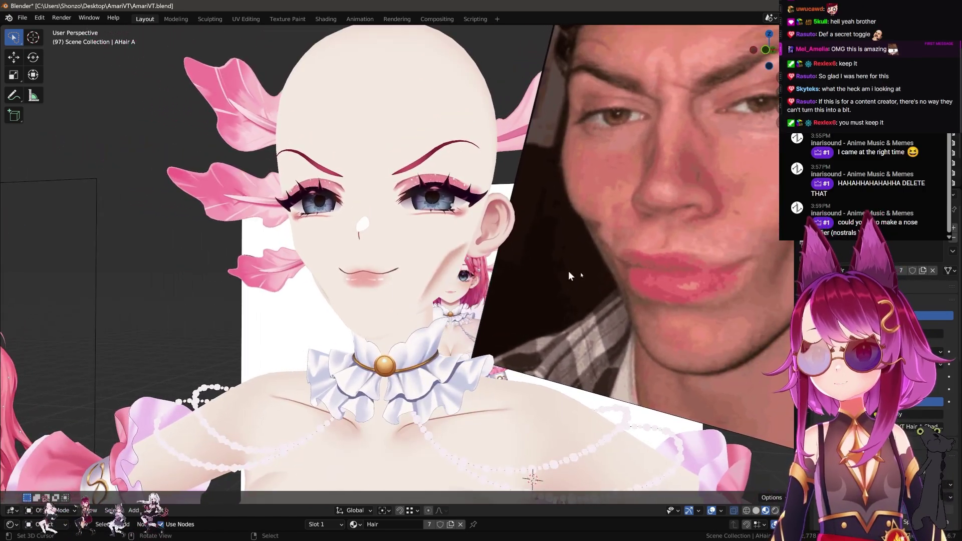
mouse_move(740, 248)
middle_mouse_down()
mouse_move(364, 310)
mouse_move(563, 299)
middle_mouse_up()
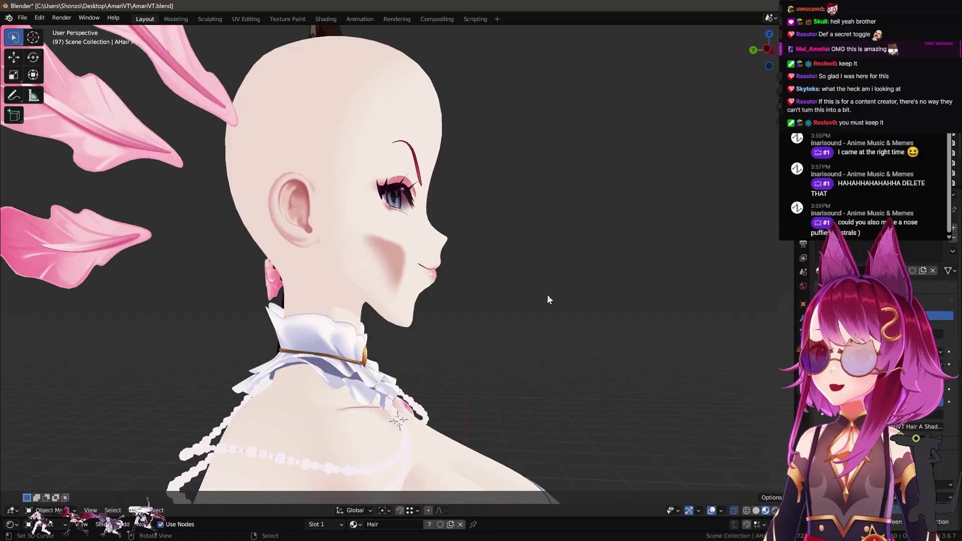
mouse_move(597, 302)
middle_mouse_down()
mouse_move(395, 315)
mouse_move(542, 284)
mouse_move(545, 296)
middle_mouse_up()
Step: Inspect a forehead edge loop on the face mesh in Edit Mode, then return to Object Mode
middle_click_drag(333, 206, 381, 215)
left_click(341, 205)
key("Tab")
scroll(341, 205, "up", 3)
scroll(396, 263, "up", 3)
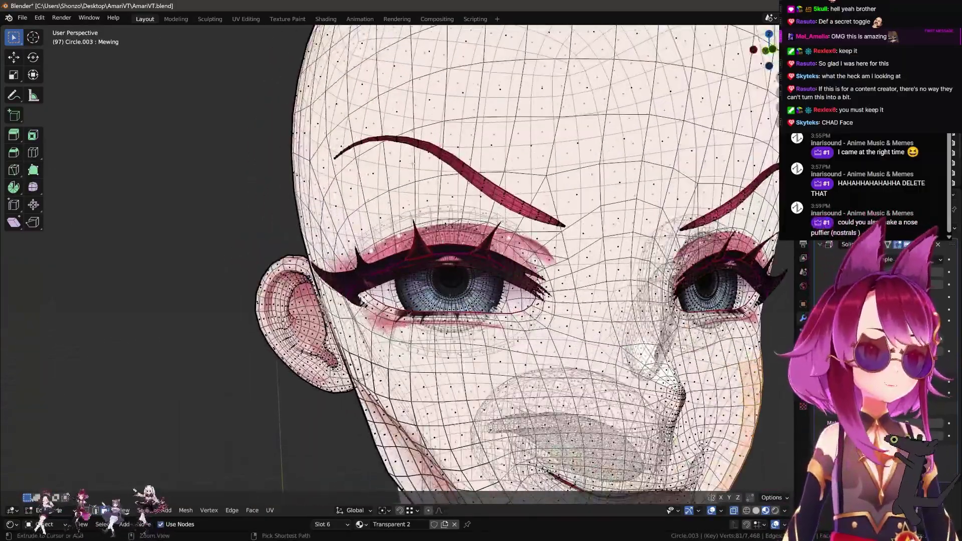
key("alt+a")
left_click(387, 138, "alt")
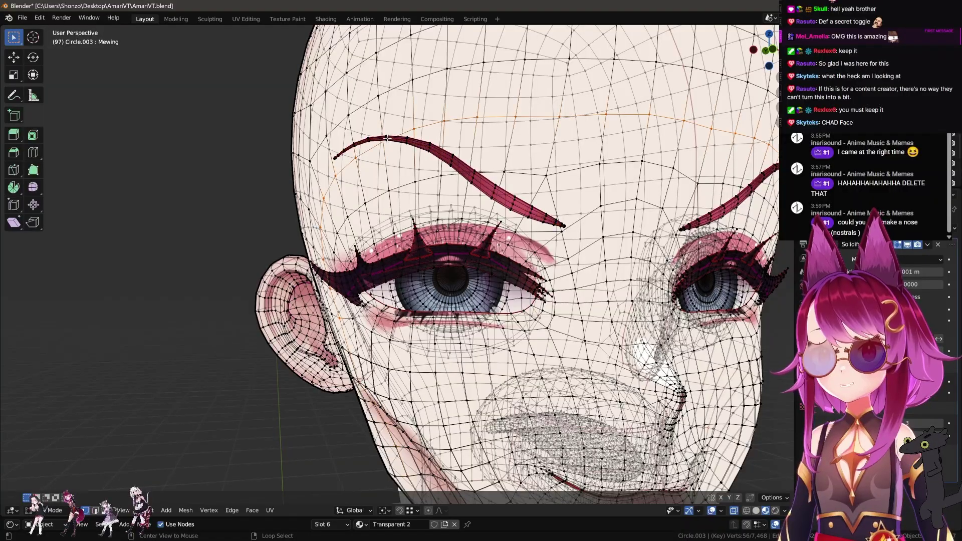
scroll(560, 289, "down", 4)
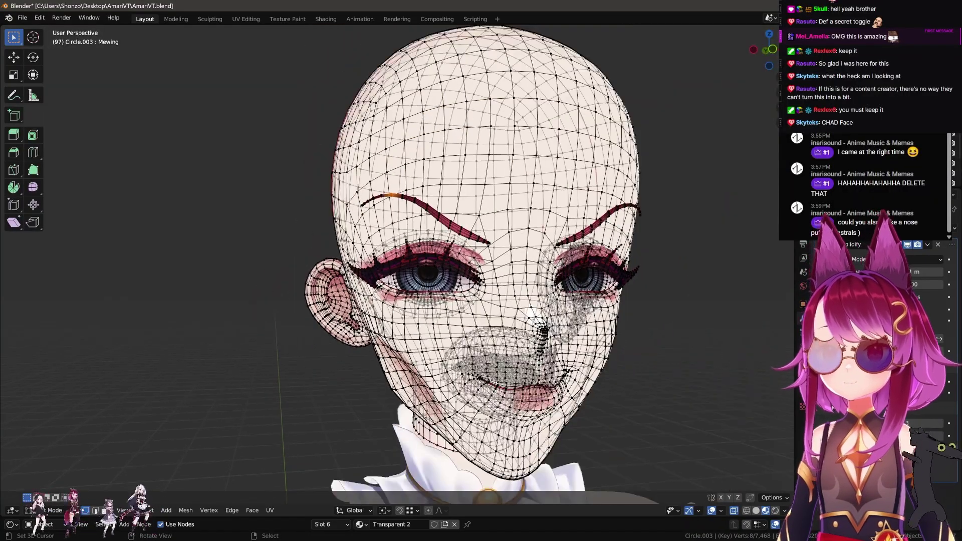
key("Tab")
scroll(560, 290, "down", 3)
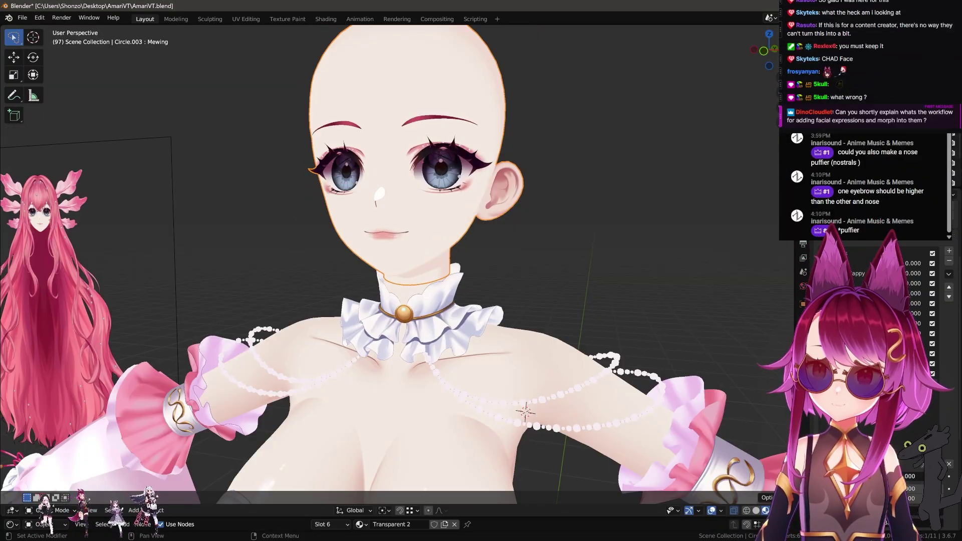
Step: Toggle the Mewing expression on and off, leaving the face neutral
key("ctrl+shift+z")
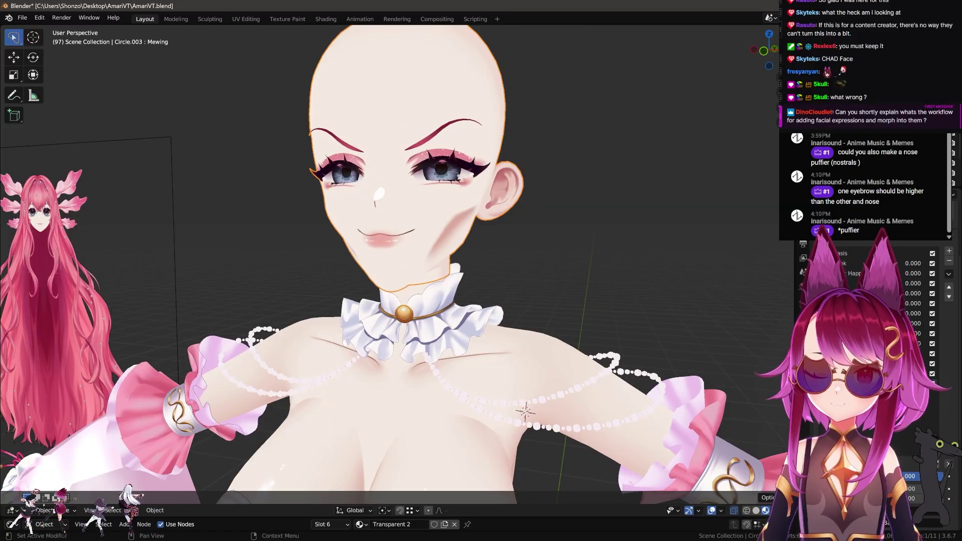
key("ctrl+z")
key("ctrl+shift+z")
key("ctrl+z")
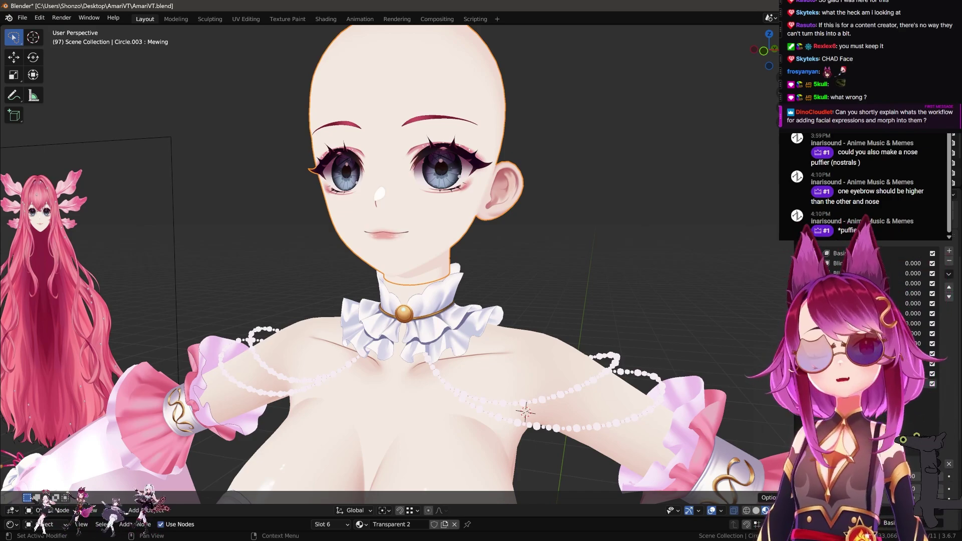
mouse_move(525, 412)
middle_mouse_down()
mouse_move(518, 324)
mouse_move(576, 338)
mouse_move(487, 352)
mouse_move(549, 344)
mouse_move(335, 350)
mouse_move(307, 361)
mouse_move(418, 374)
mouse_move(400, 355)
middle_mouse_up()
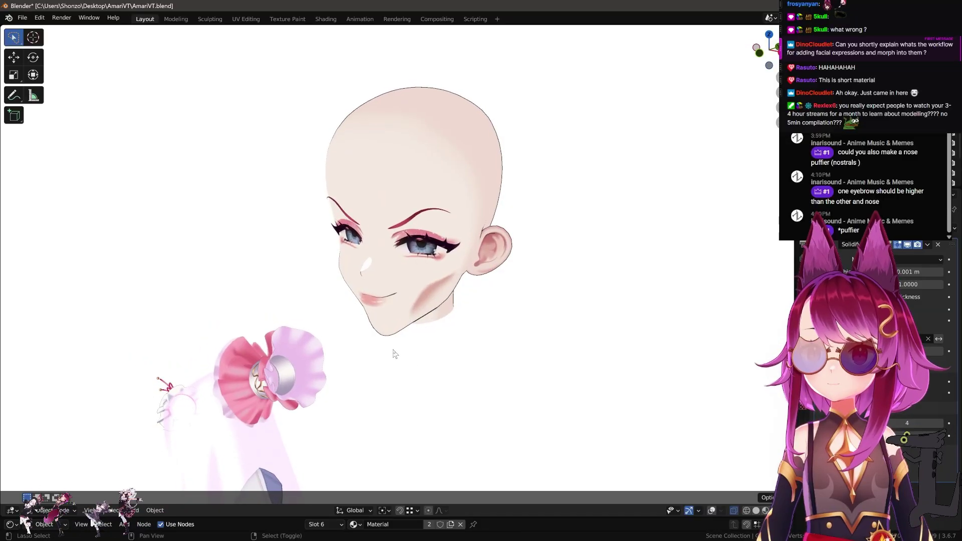
scroll(411, 311, "up", 3)
scroll(421, 267, "up", 2)
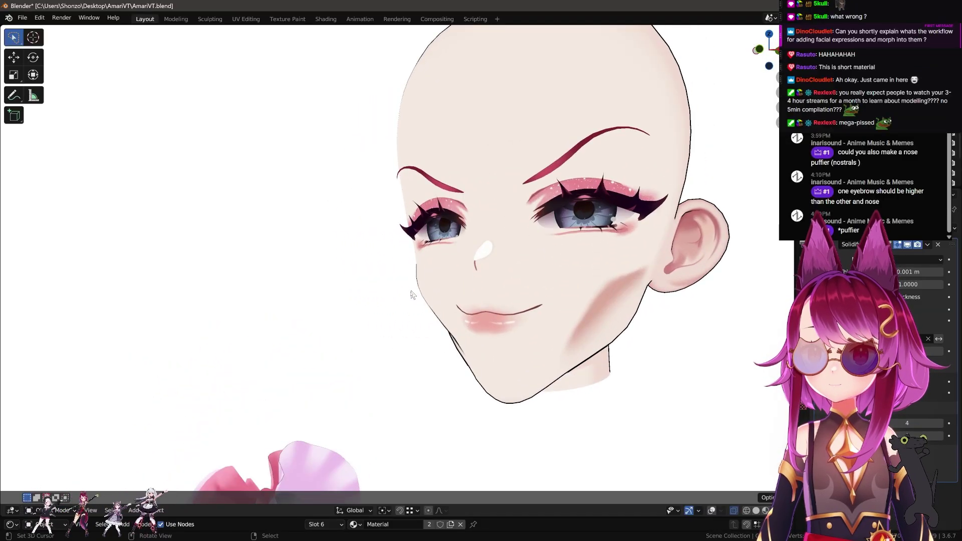
middle_click_drag(412, 294, 407, 270)
left_click(766, 510)
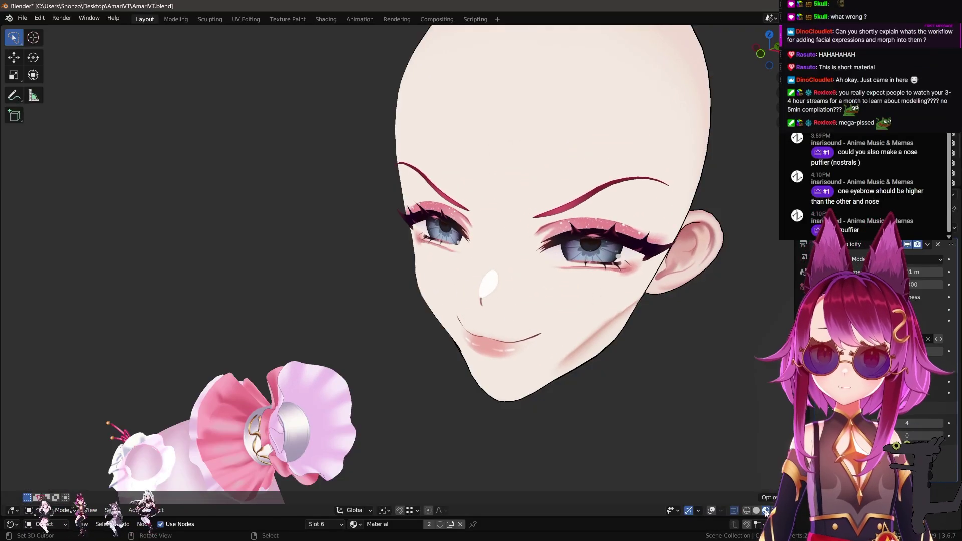
mouse_move(451, 381)
middle_mouse_down()
mouse_move(419, 397)
mouse_move(447, 306)
mouse_move(440, 296)
mouse_move(511, 326)
mouse_move(471, 340)
mouse_move(499, 374)
mouse_move(525, 332)
middle_mouse_up()
mouse_move(660, 334)
middle_mouse_down()
mouse_move(461, 338)
mouse_move(528, 351)
mouse_move(414, 292)
middle_mouse_up()
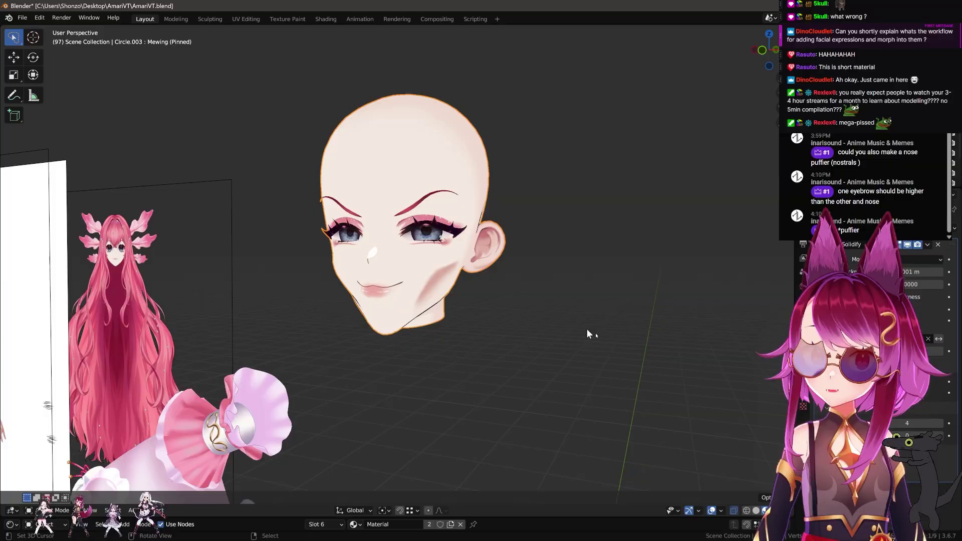
left_click(804, 386)
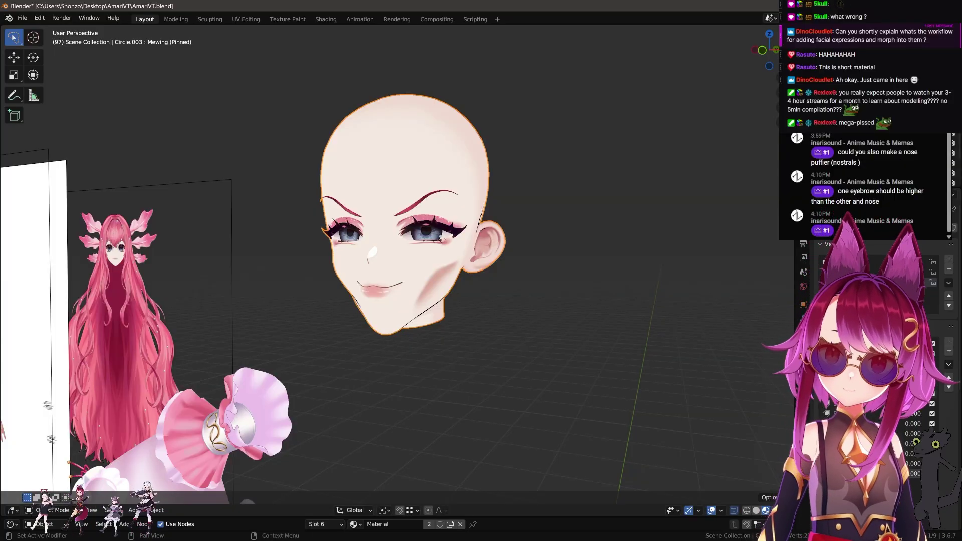
scroll(911, 431, "down", 4)
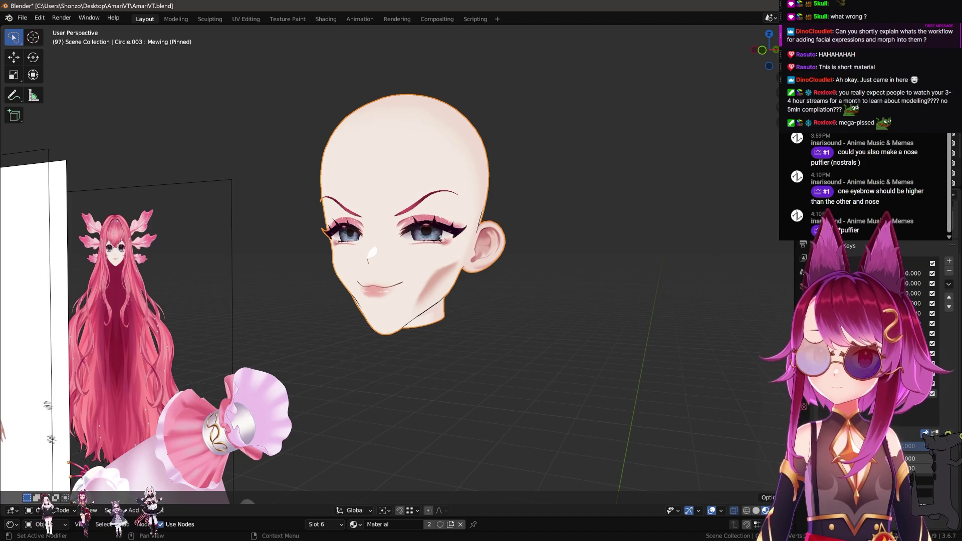
middle_click_drag(767, 415, 616, 404)
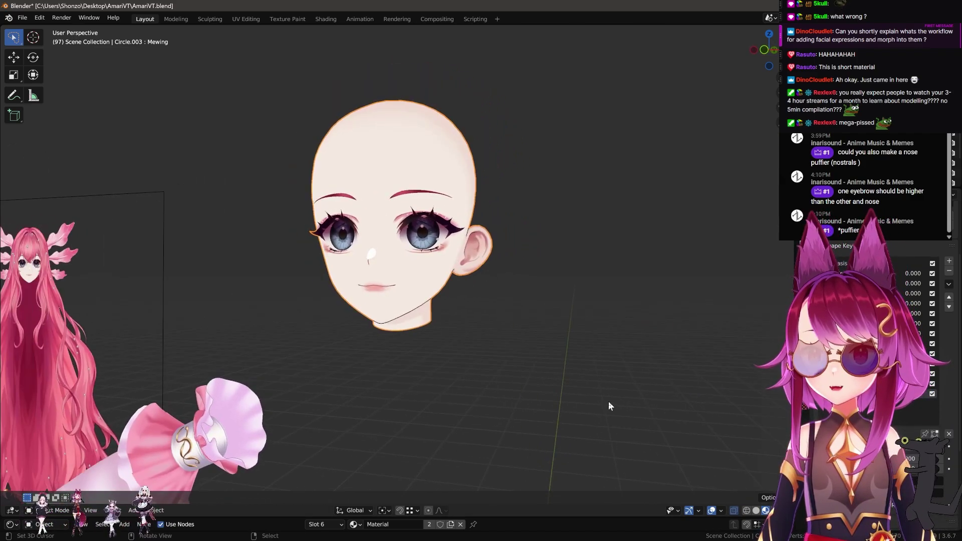
Step: Orbit around the head and set the Mewing shape key value to 0
middle_click_drag(616, 404, 609, 408)
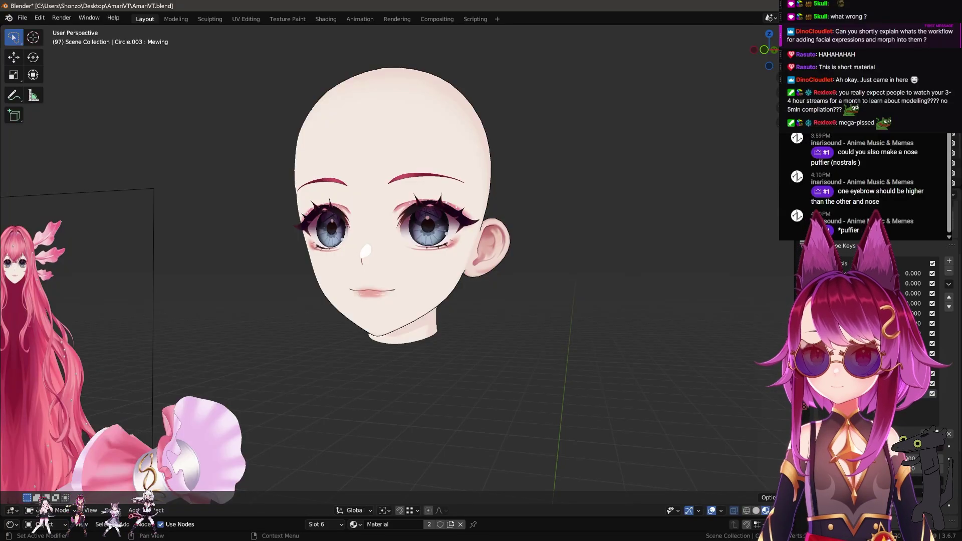
middle_click_drag(762, 364, 595, 362)
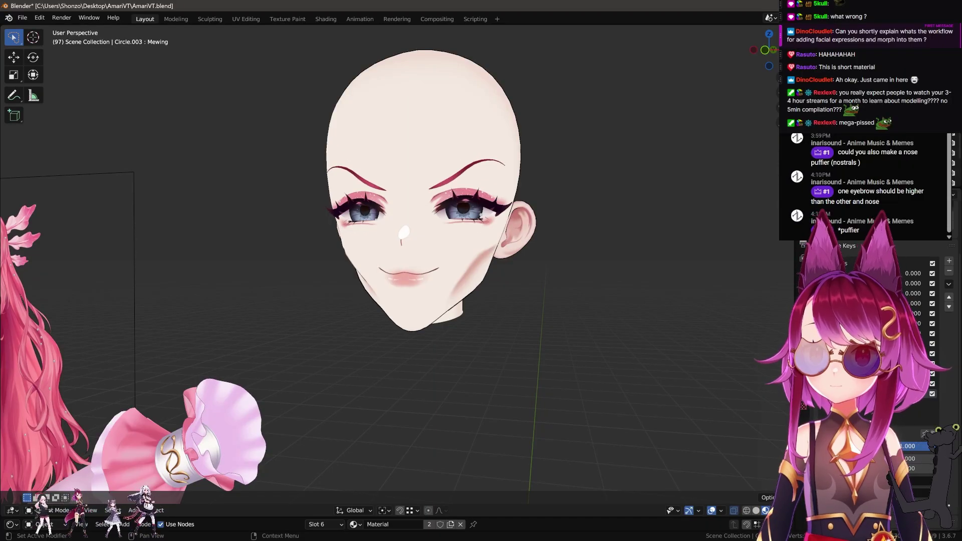
type("0")
key("Return")
Step: Compare Mewing against neutral from frontal and tilted views, ending on the neutral face
key("ctrl+z")
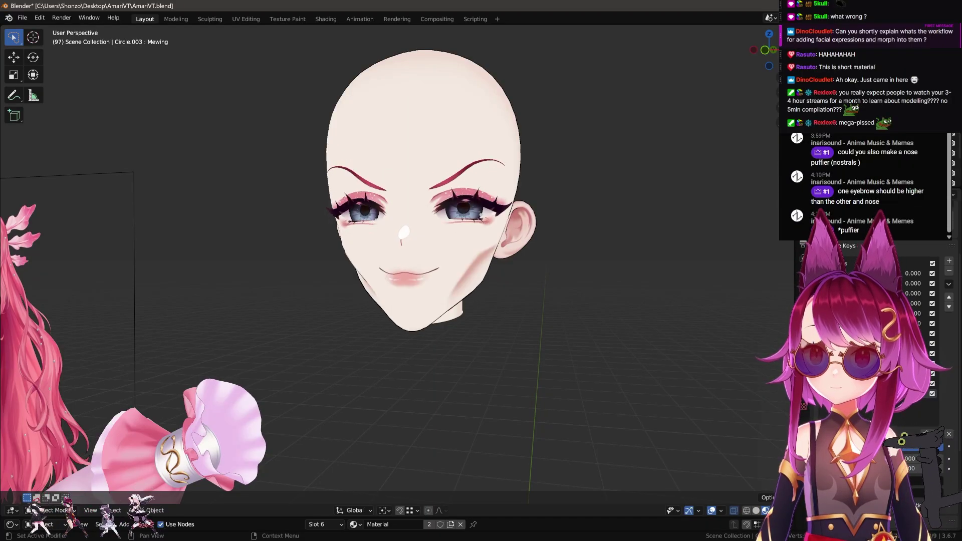
key("ctrl+shift+z")
key("ctrl+z")
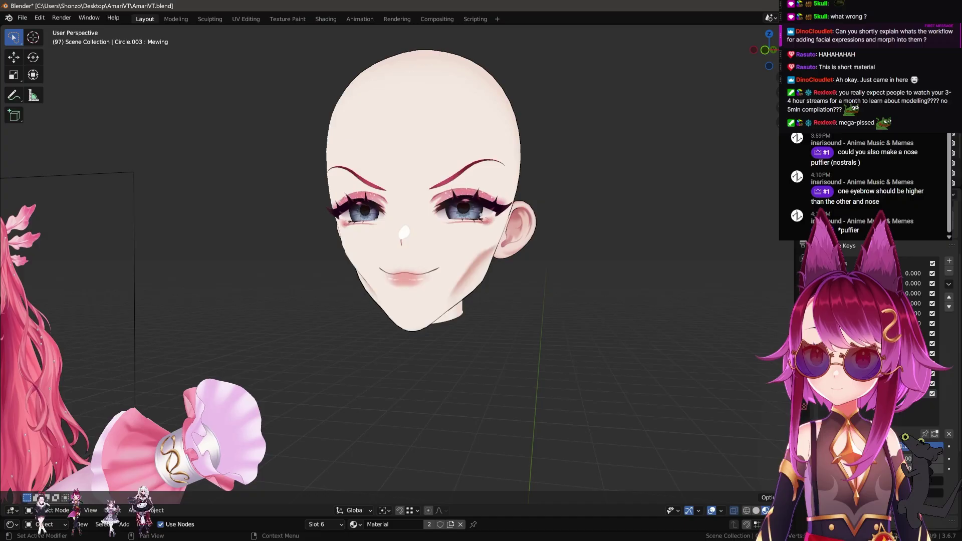
key("ctrl+shift+z")
middle_click_drag(495, 298, 478, 300)
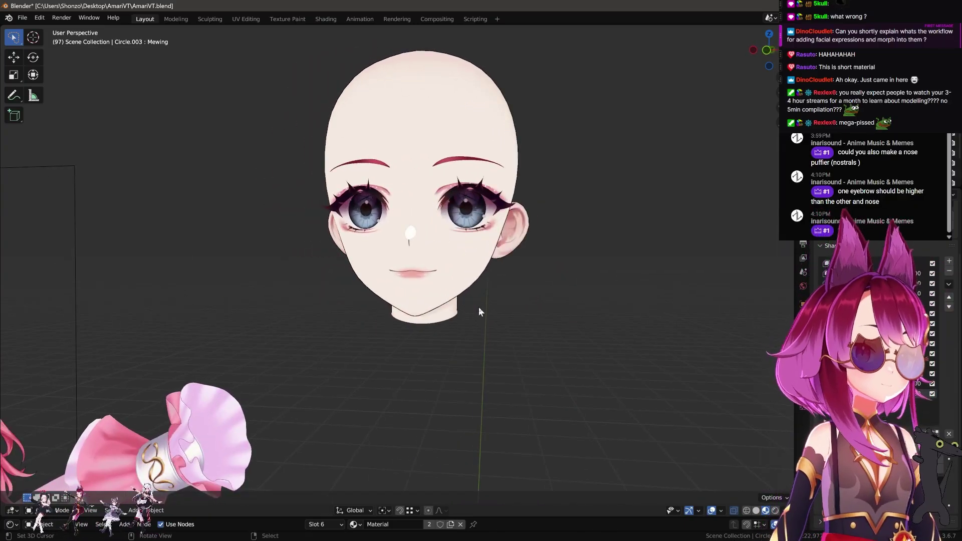
key("ctrl+z")
mouse_move(479, 307)
middle_mouse_down()
mouse_move(577, 220)
mouse_move(557, 236)
mouse_move(542, 284)
mouse_move(502, 306)
middle_mouse_up()
key("ctrl+shift+z")
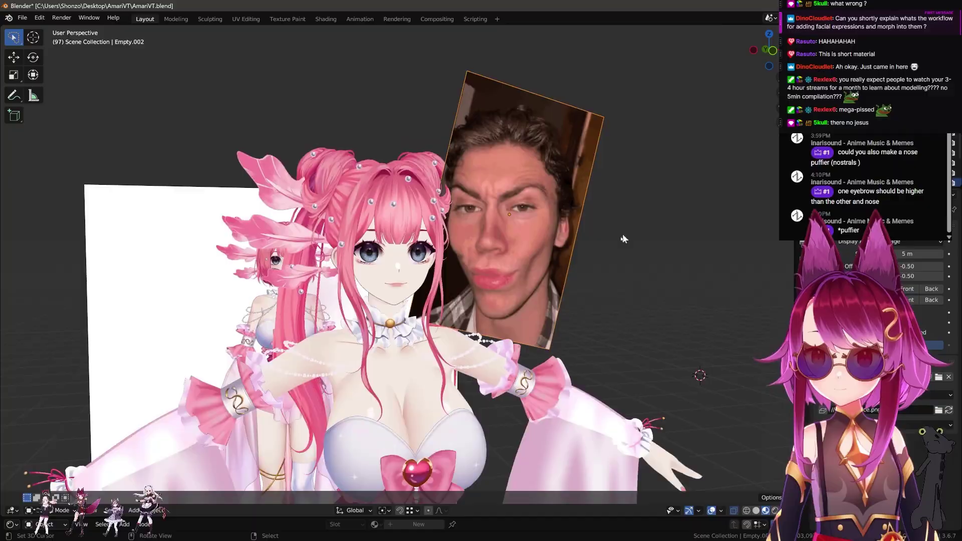
Step: Delete the face photo reference image
left_click(516, 219)
key("x")
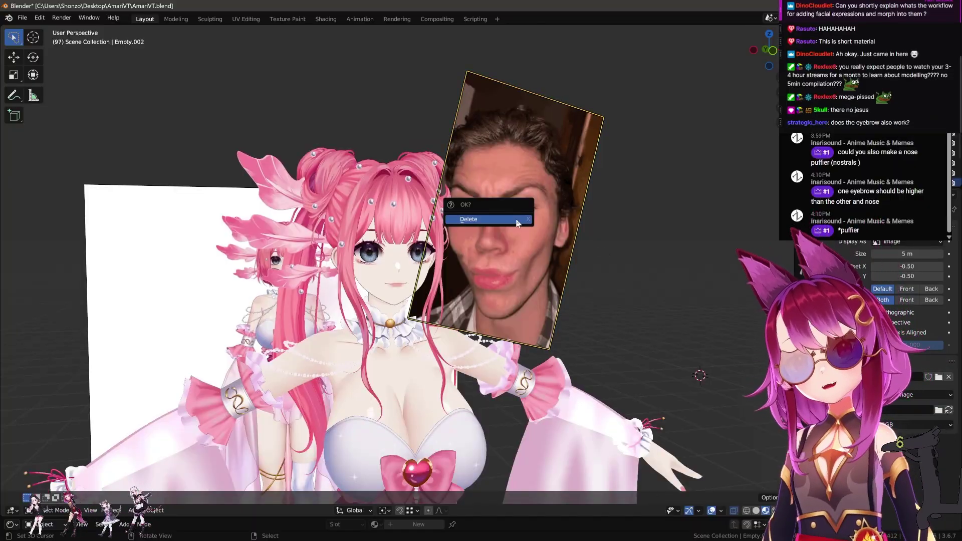
left_click(515, 218)
scroll(543, 290, "up", 2)
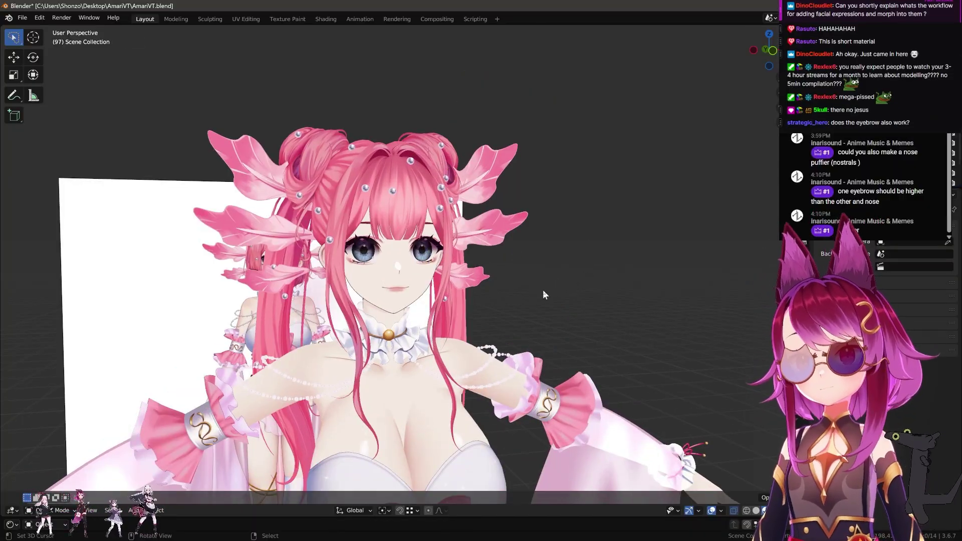
Step: Reselect the face mesh, returning to it and the front view after a stray selection
left_click(393, 301)
left_click(435, 303)
middle_click_drag(435, 302, 632, 317)
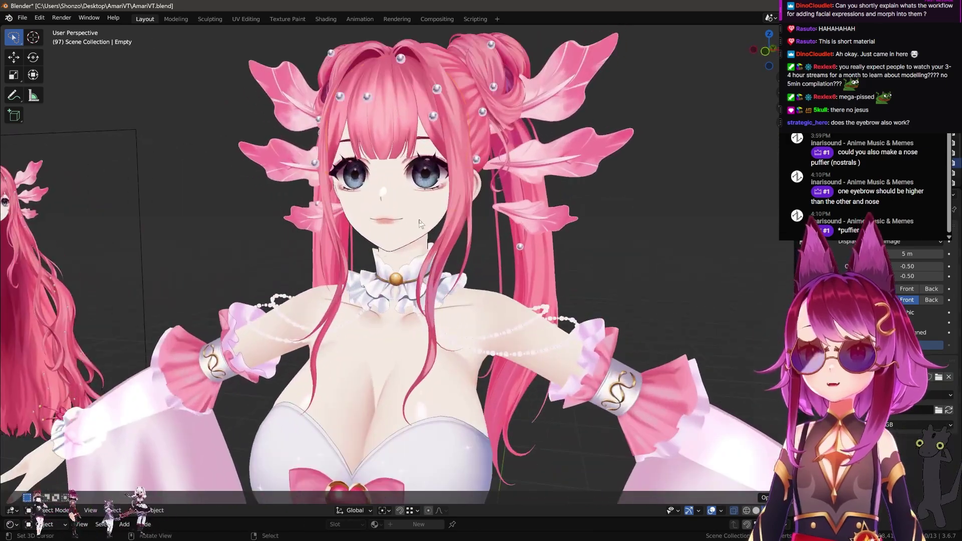
key("ctrl+z")
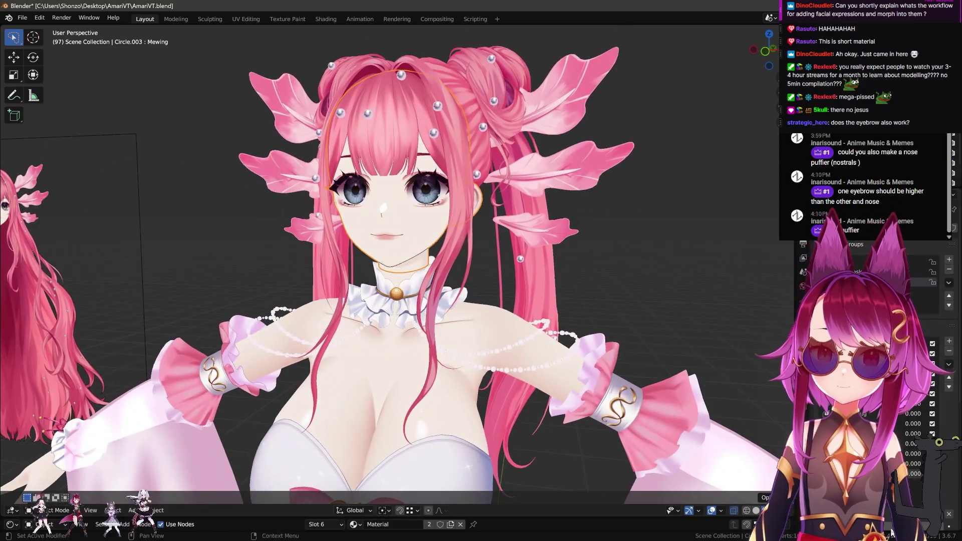
mouse_move(892, 532)
left_mouse_down()
mouse_move(932, 532)
mouse_move(891, 532)
left_mouse_up()
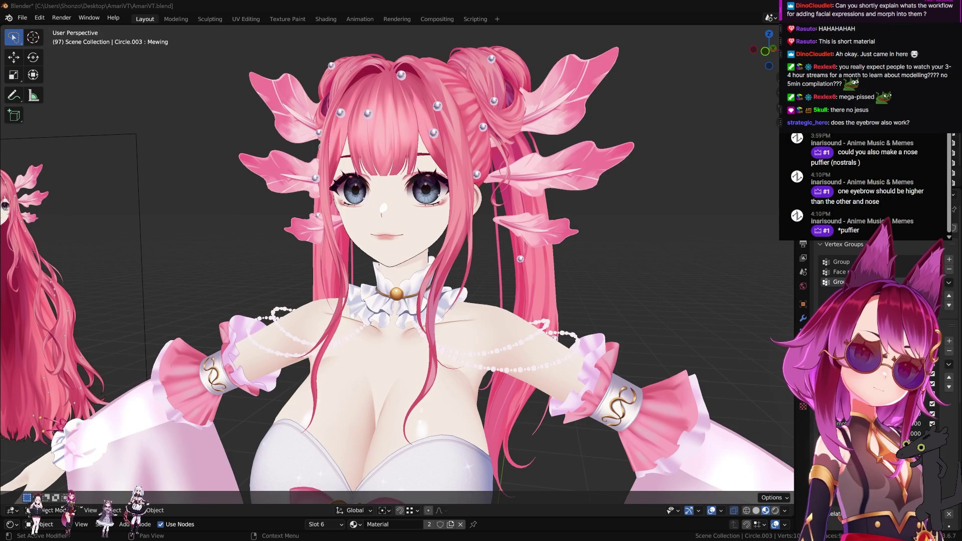
middle_click_drag(543, 246, 521, 241)
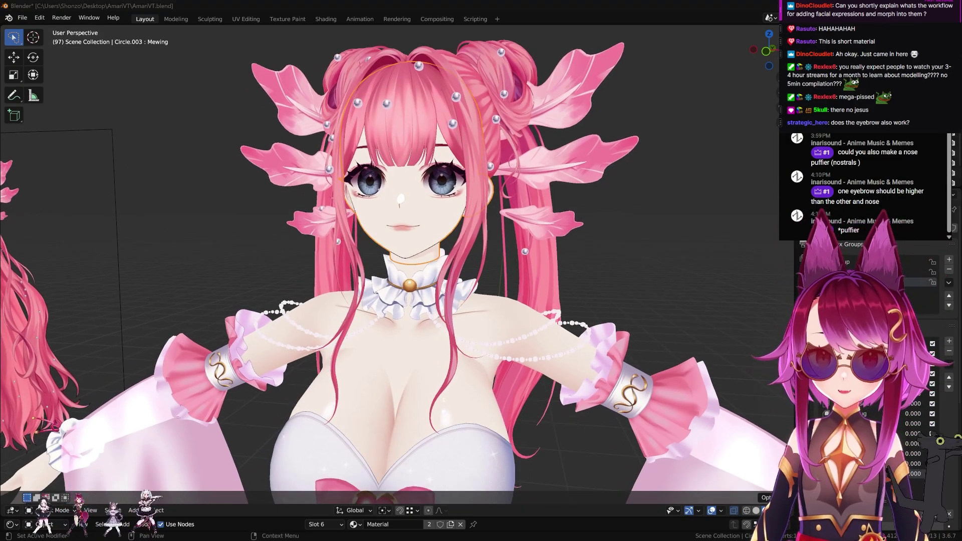
left_click(926, 519)
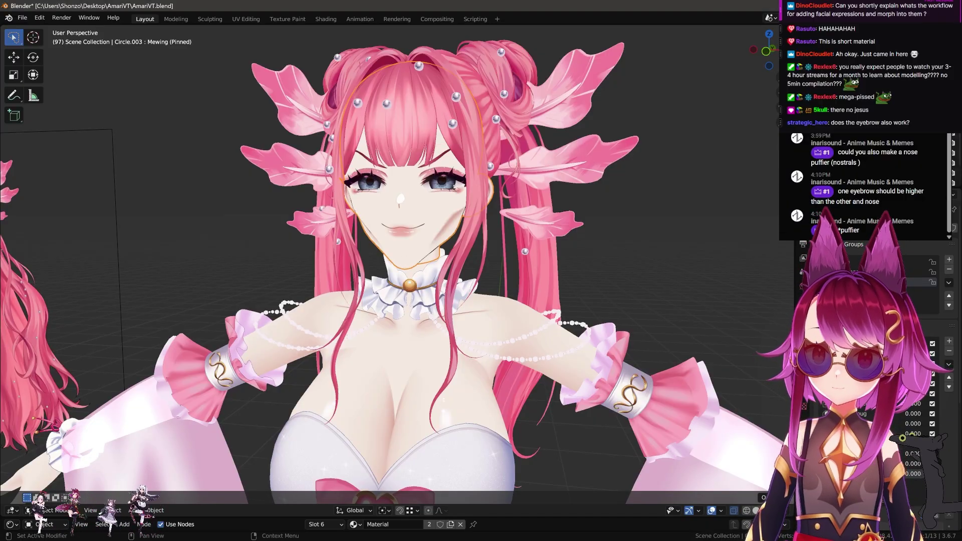
left_click(927, 518)
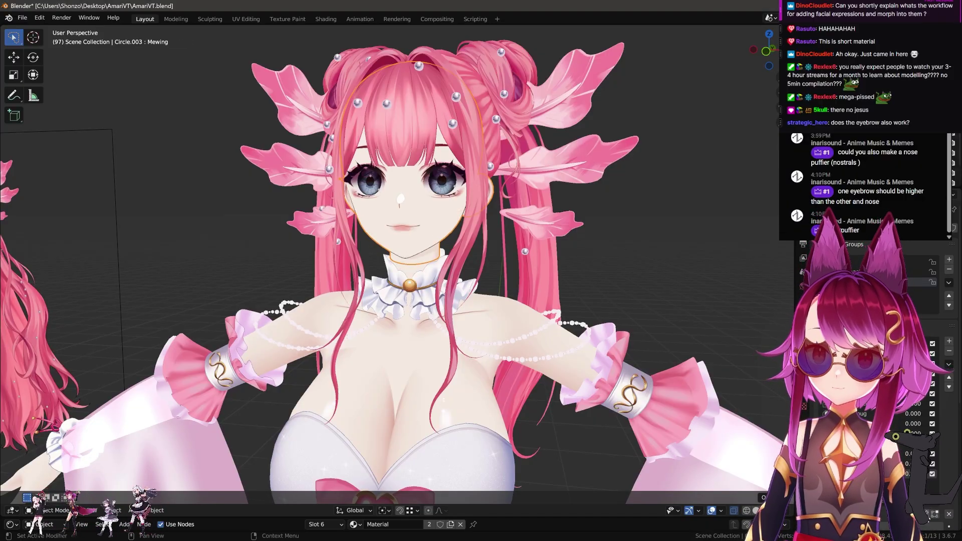
left_click(926, 518)
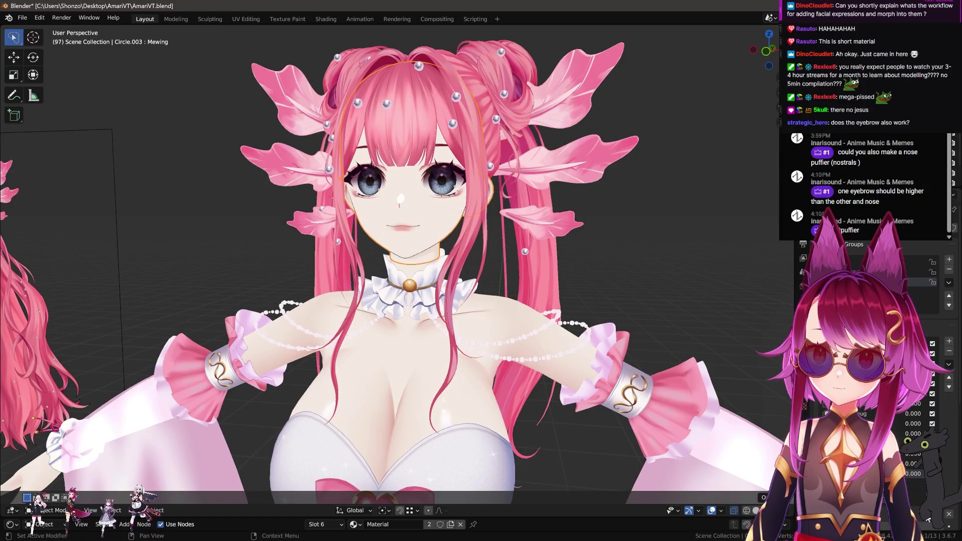
left_click(926, 519)
left_click(927, 518)
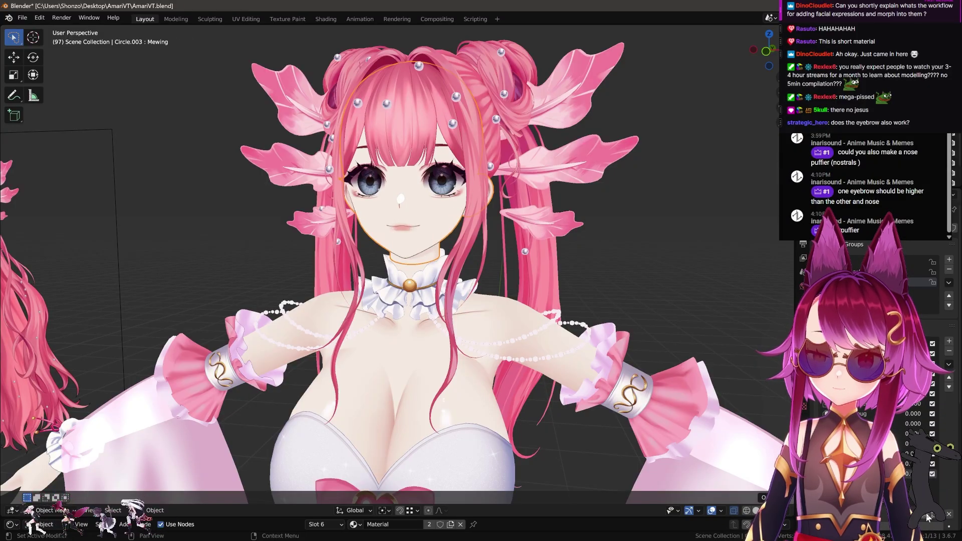
left_click(927, 519)
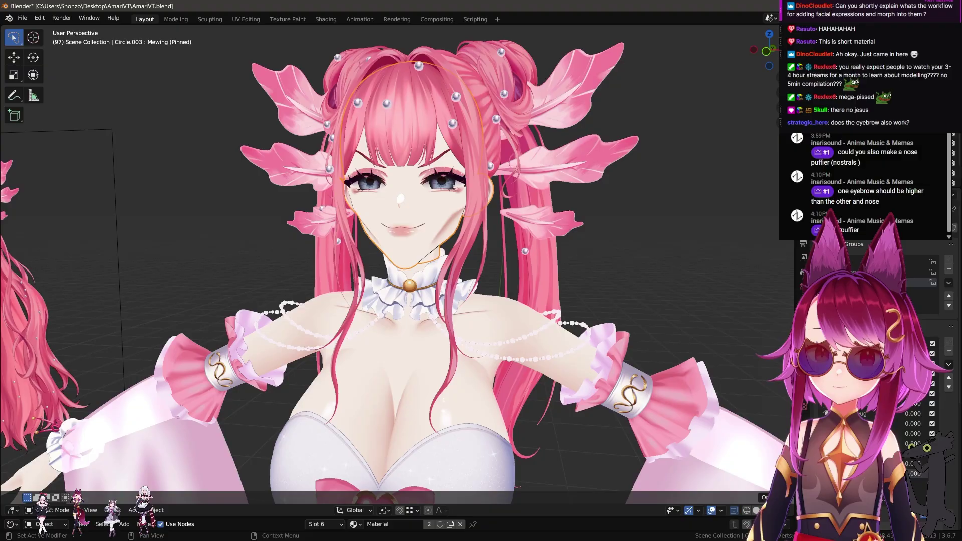
left_click(927, 519)
scroll(569, 271, "up", 3)
scroll(703, 343, "up", 2)
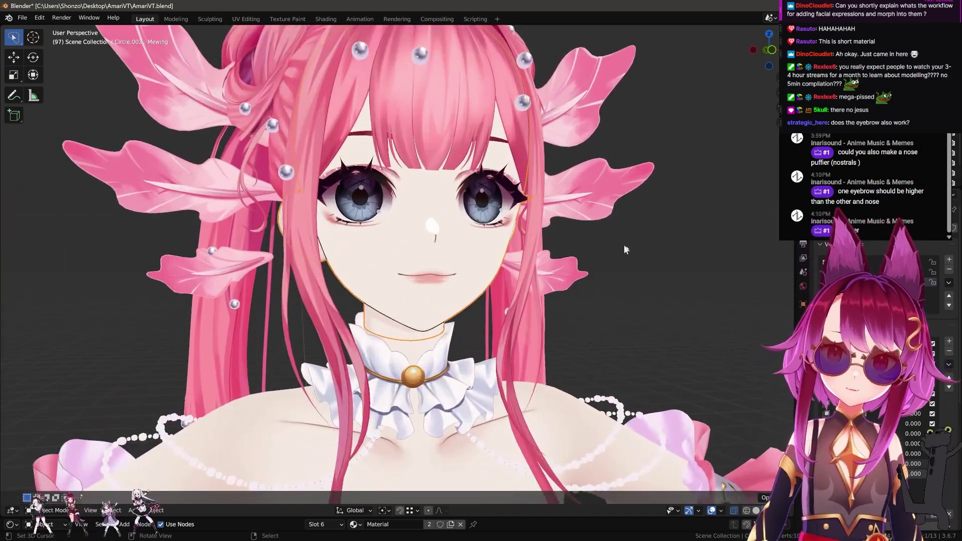